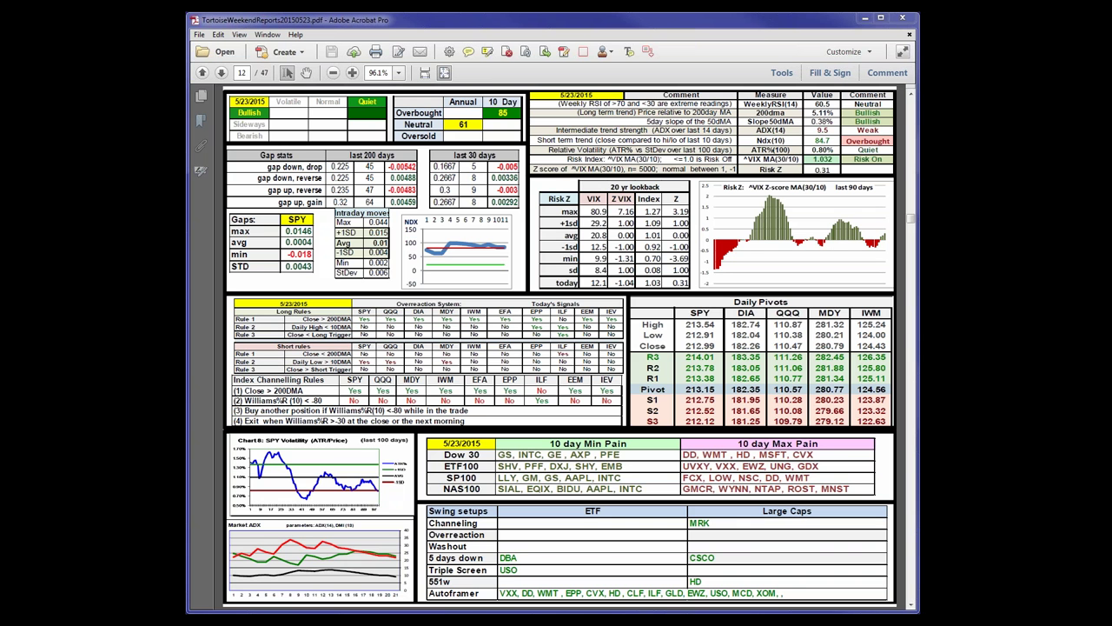
- Review the report's Dow 30, ETF30 and Autoframer pages, and switch to the Swing_HomestudyCourseBasic workbook in Excel
click(914, 593)
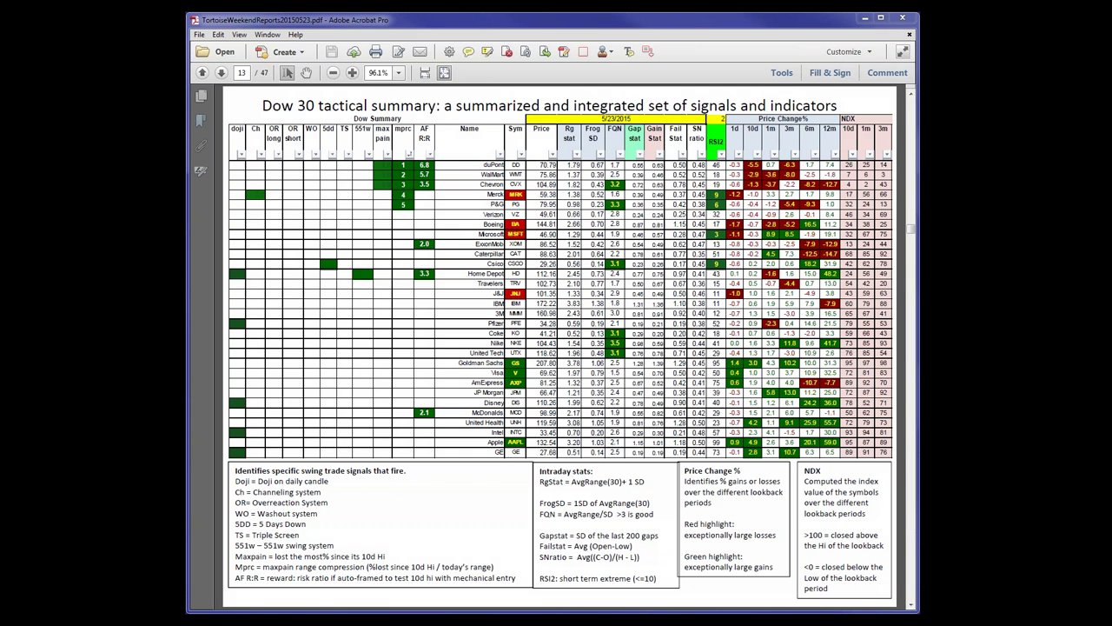
scroll(548, 339, down, 1)
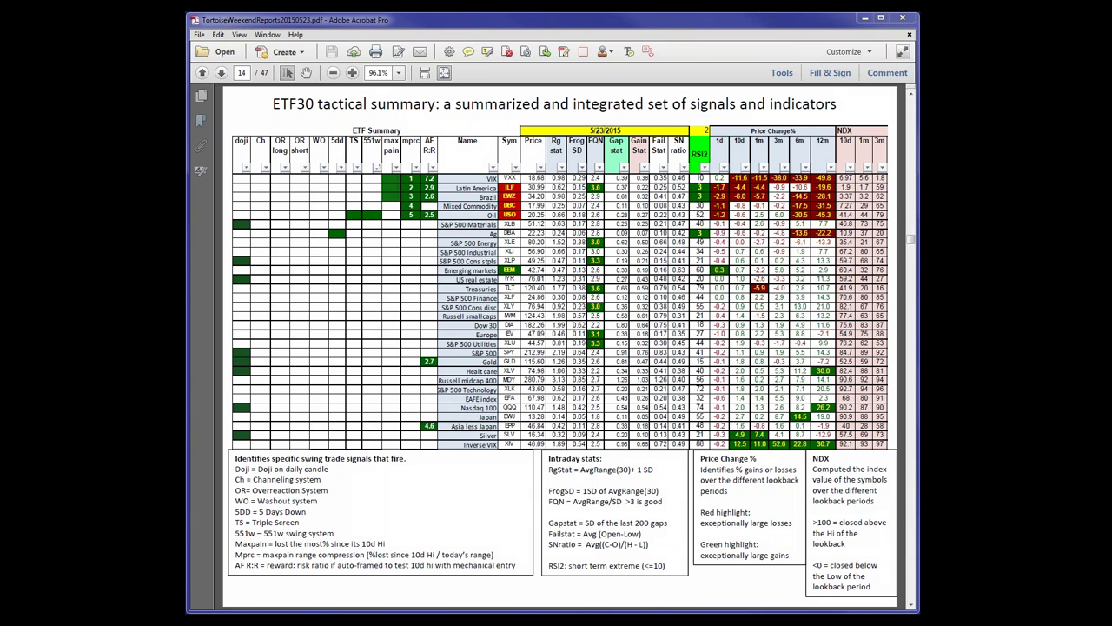
click(911, 528)
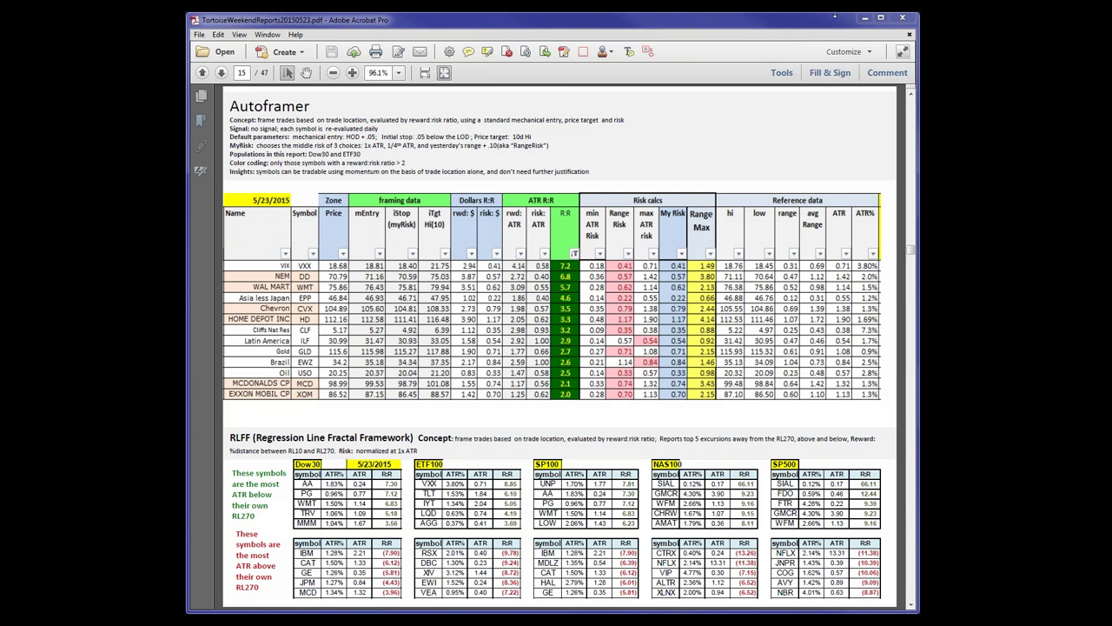
click(864, 20)
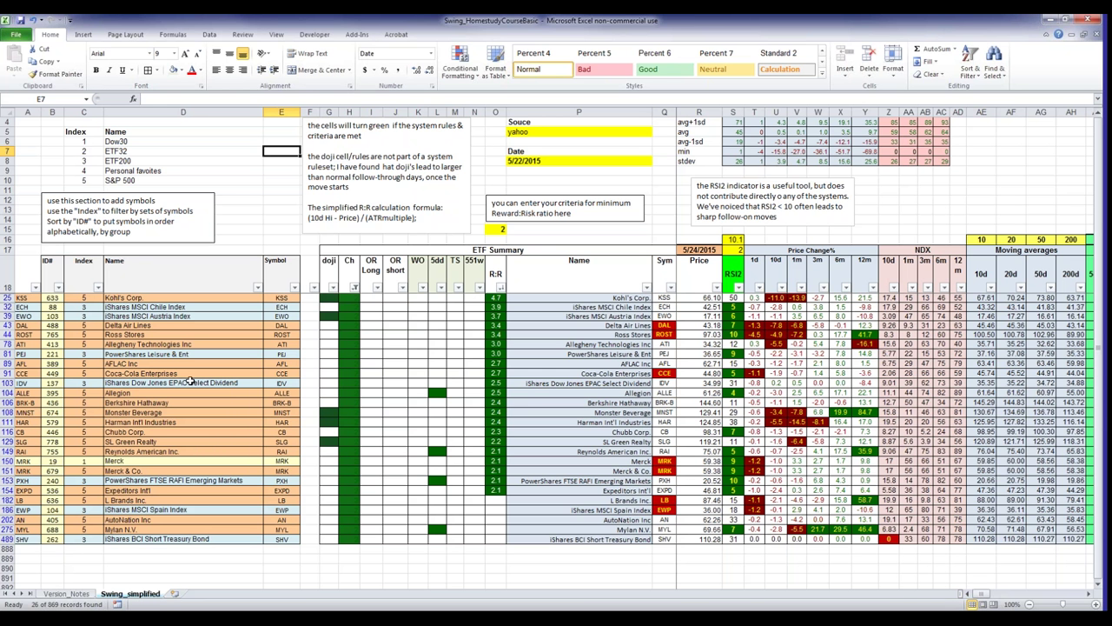
click(36, 287)
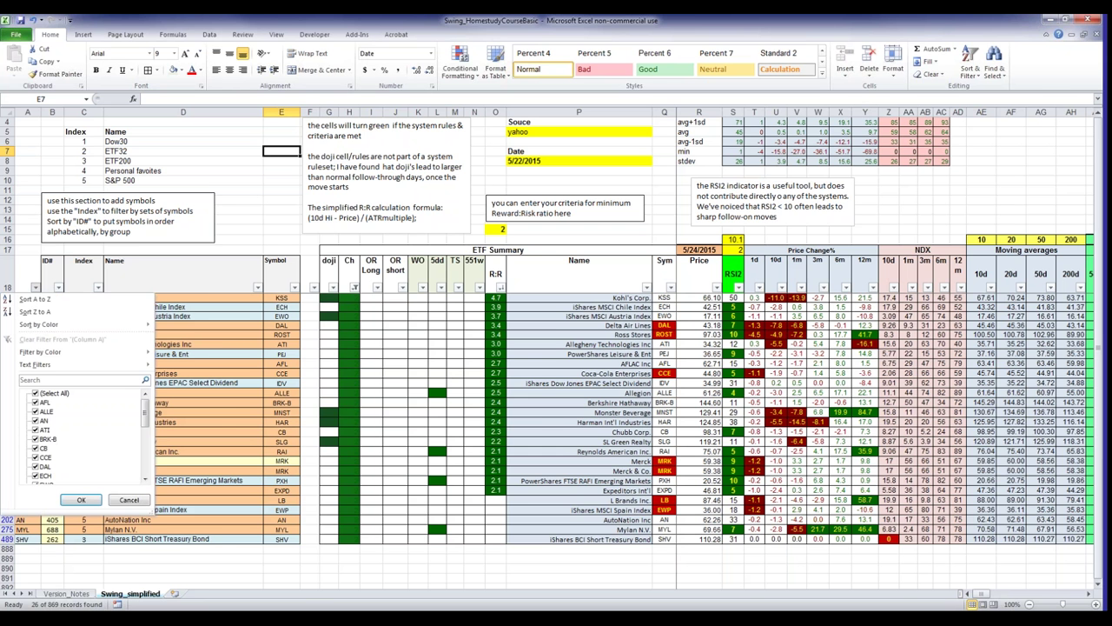
click(58, 287)
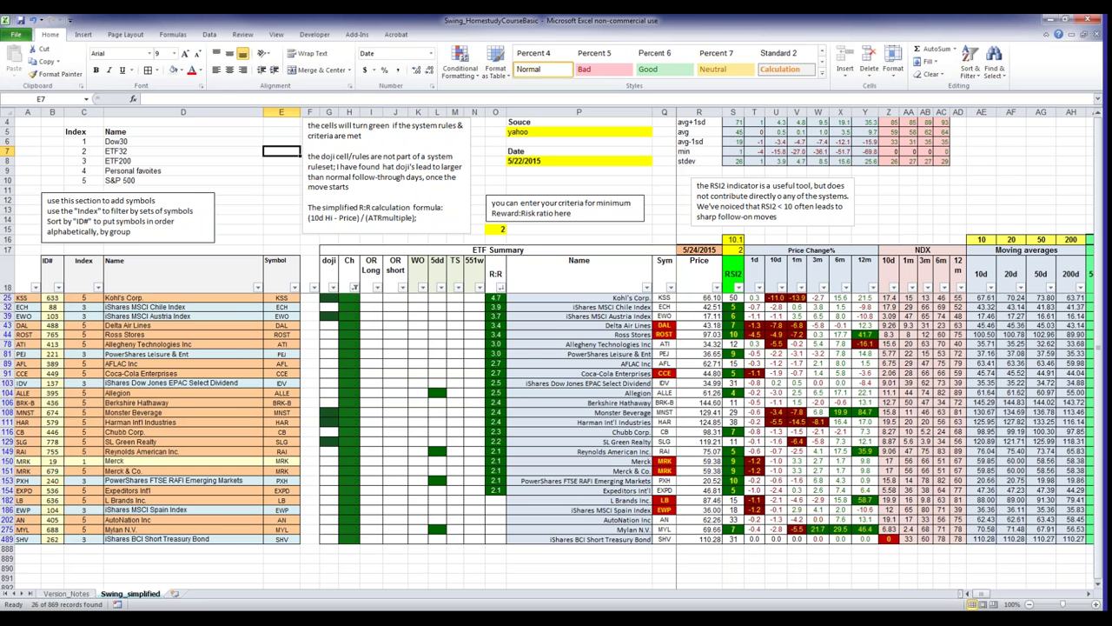
click(58, 287)
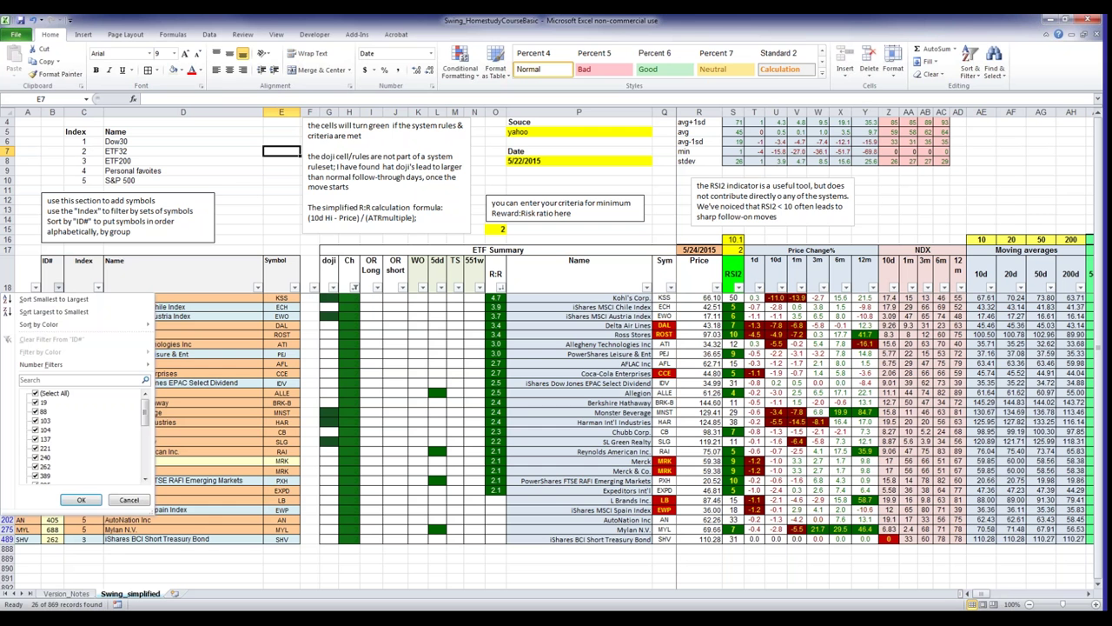
click(98, 287)
click(98, 287)
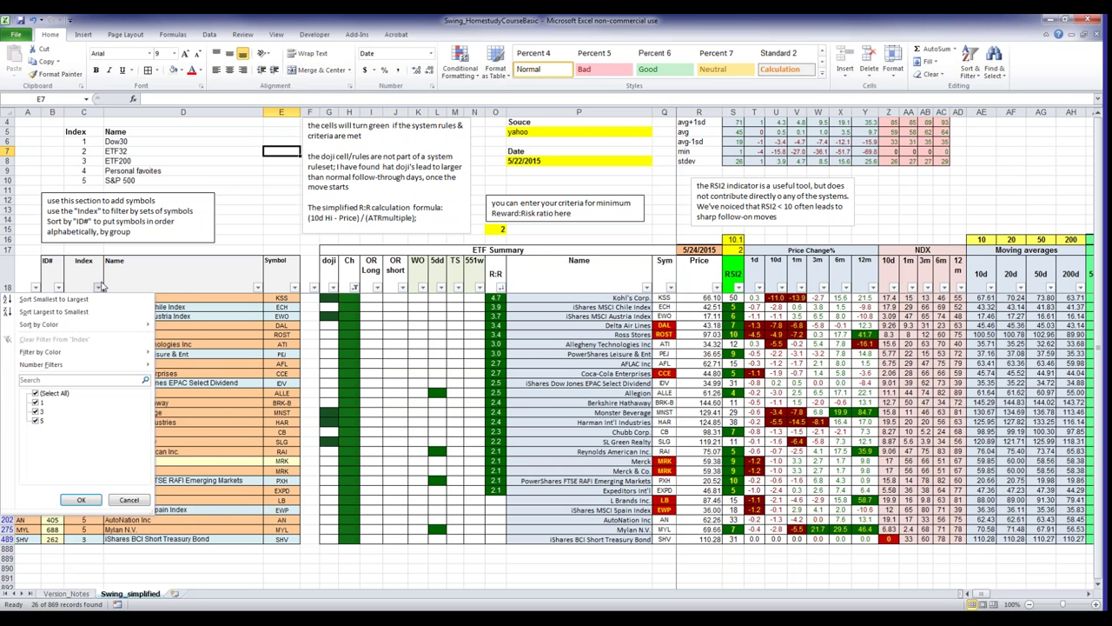
key(Escape)
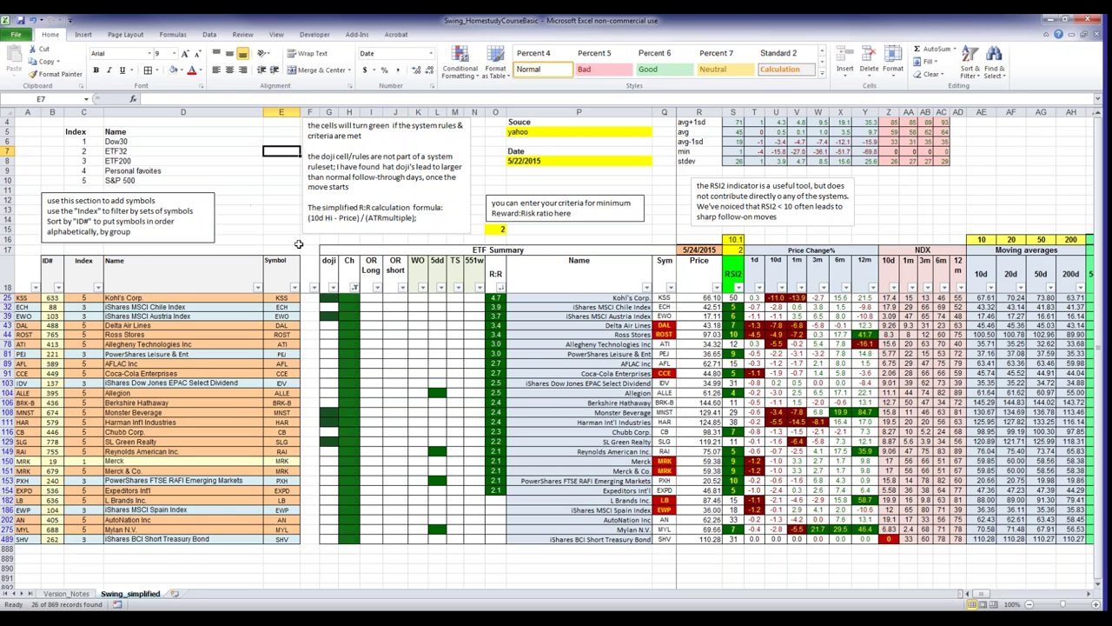
click(293, 239)
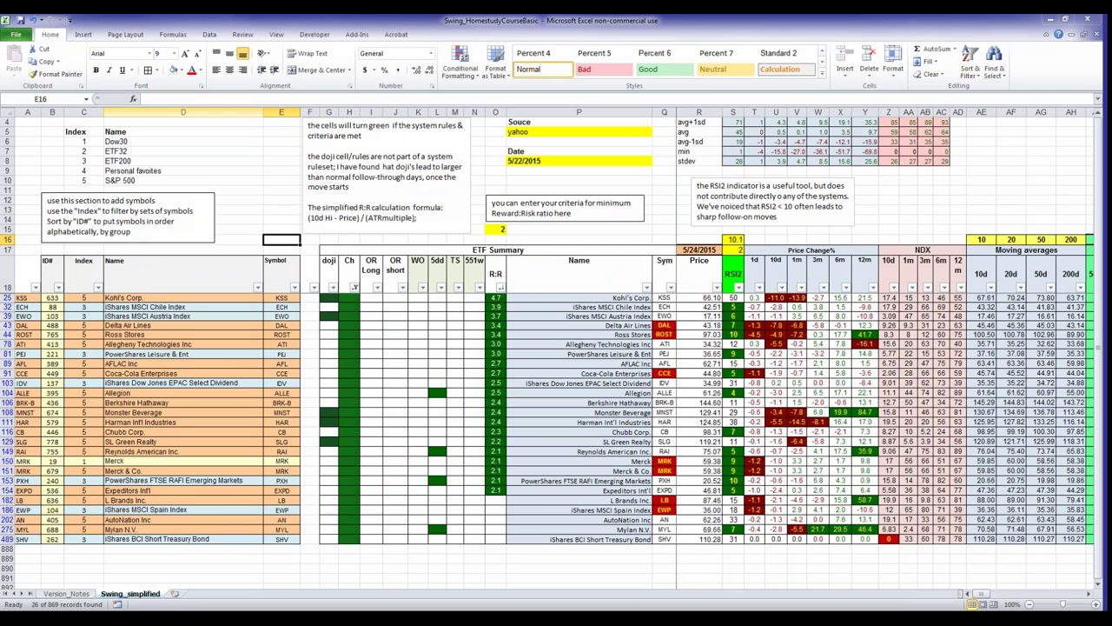
- Filter the Index column to show only symbols in index 1 (Dow30)
click(113, 150)
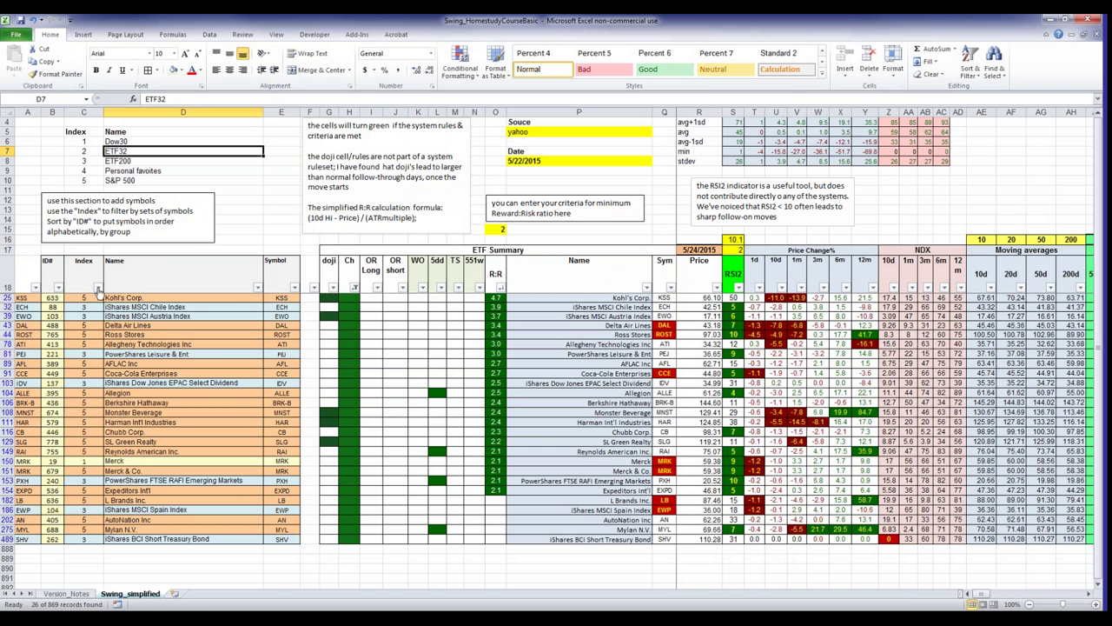
click(98, 287)
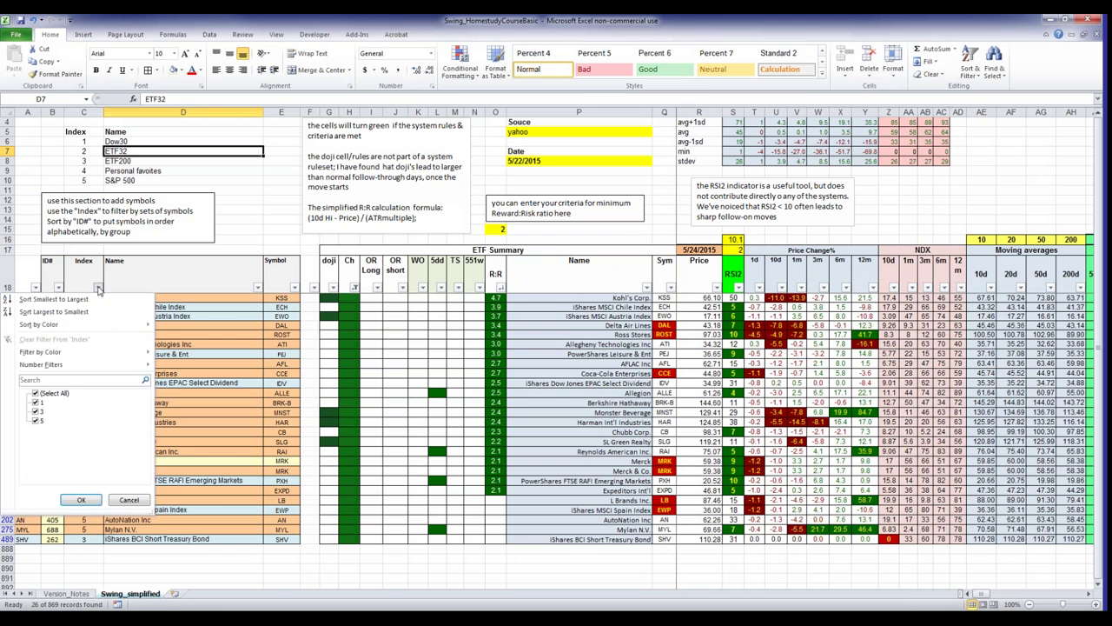
click(35, 393)
click(37, 402)
click(80, 501)
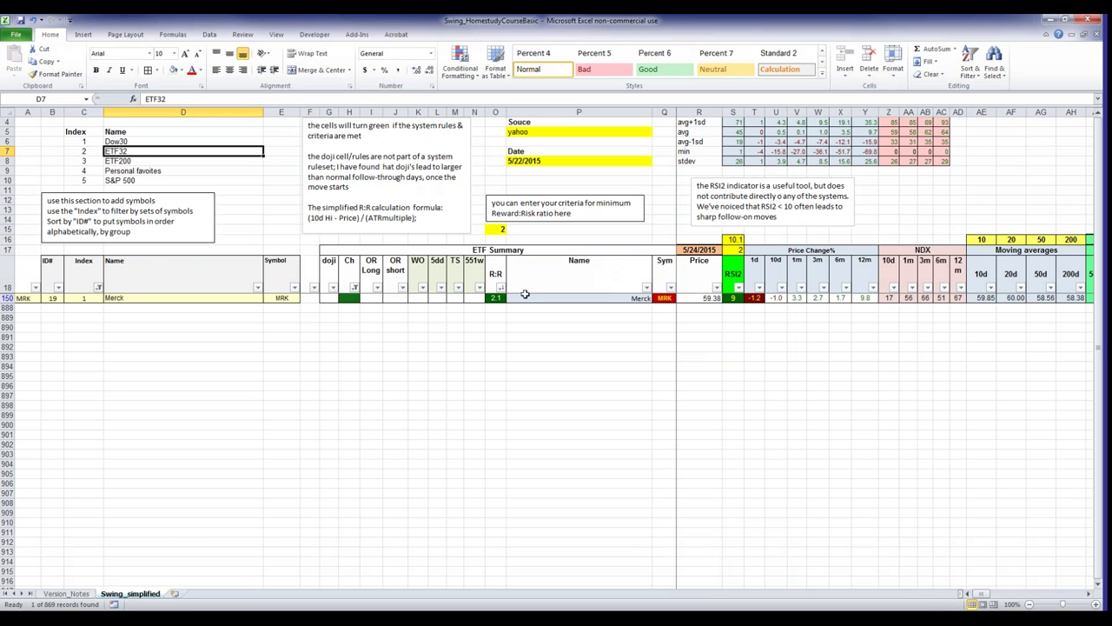
- Reset the Ch column filter to include all of its values
click(355, 288)
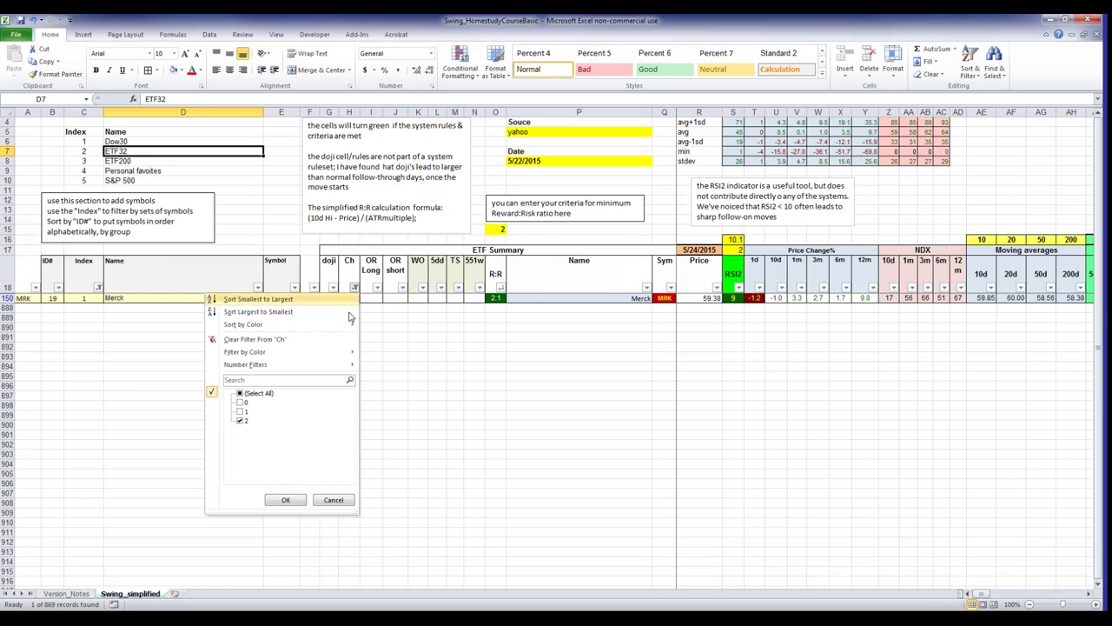
click(247, 396)
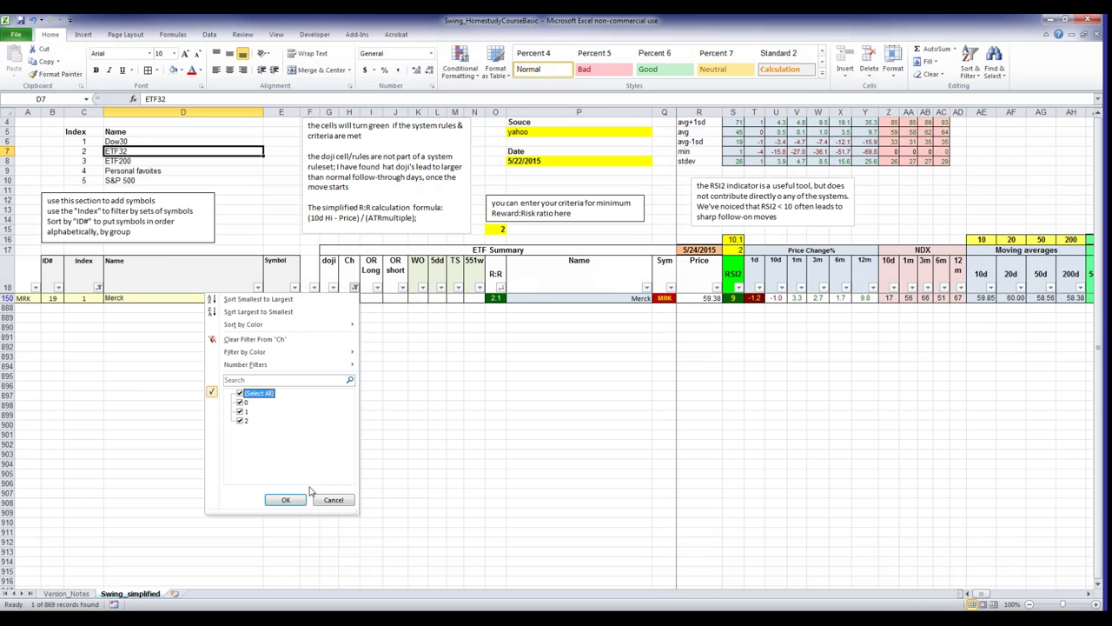
click(285, 500)
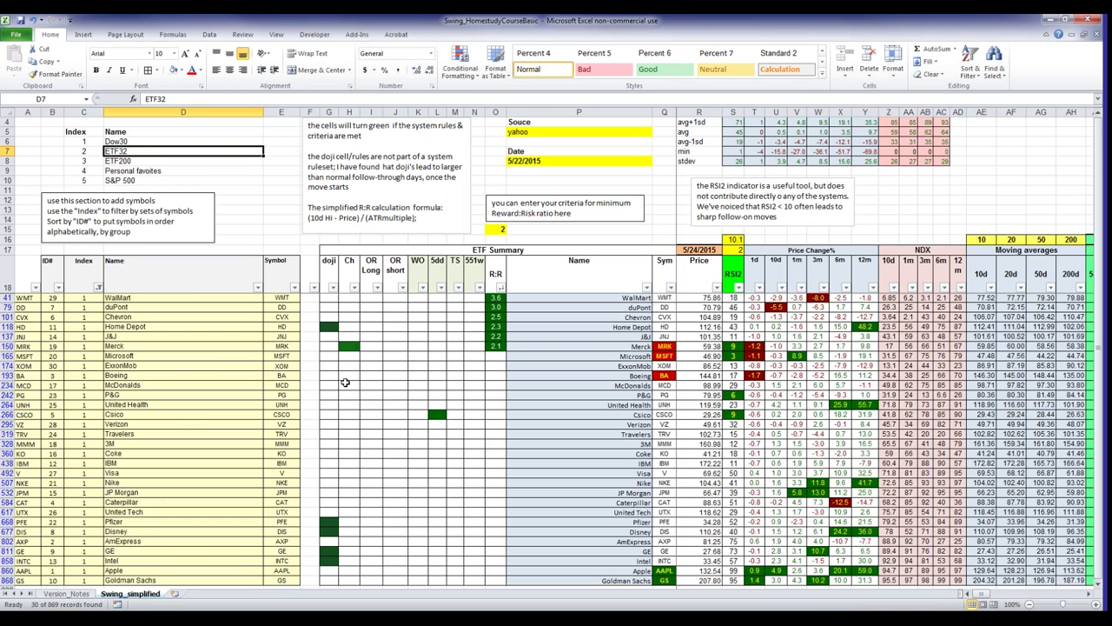
click(135, 356)
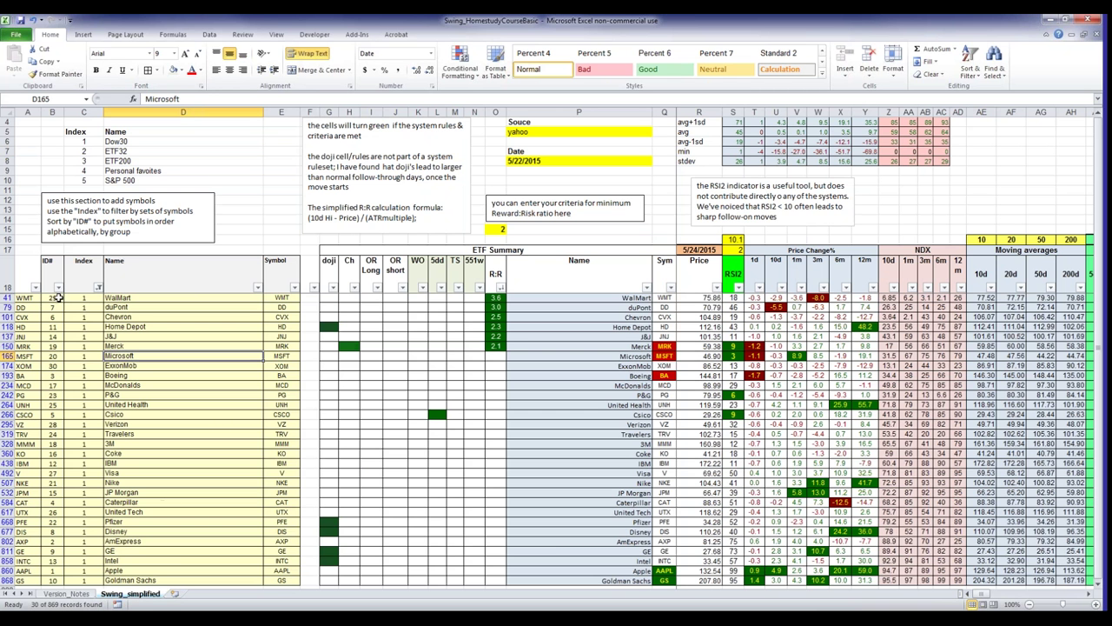
click(499, 286)
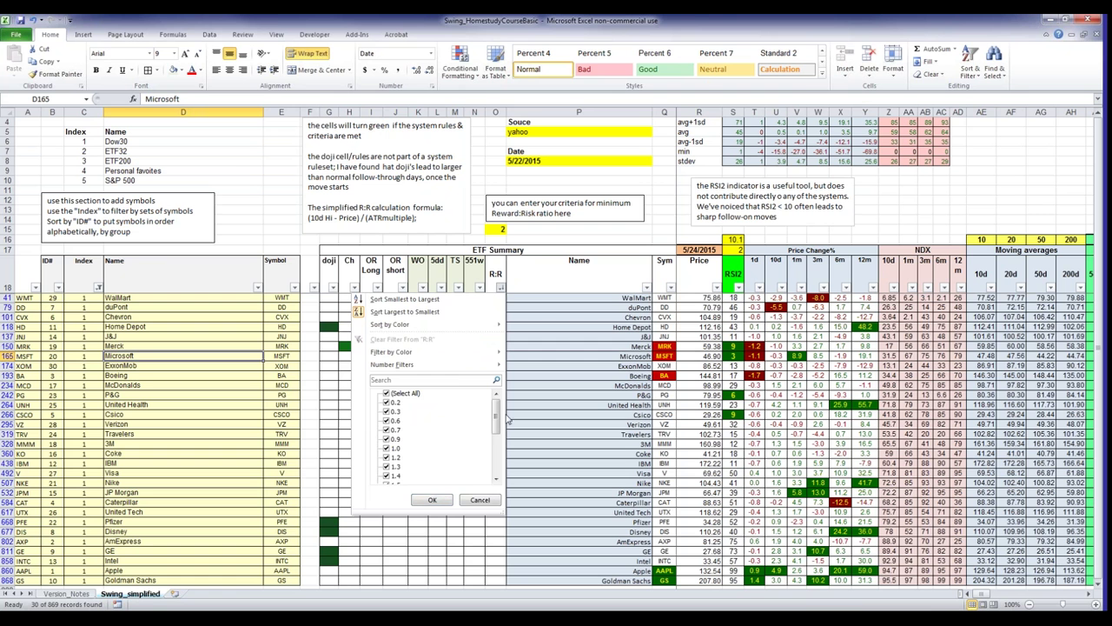
click(272, 186)
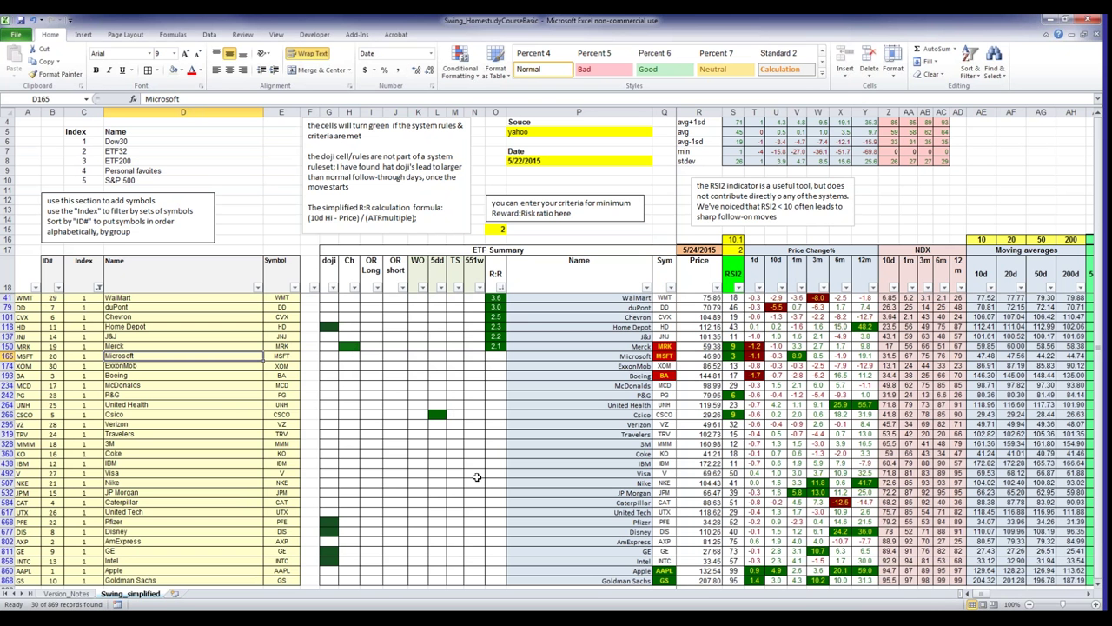
- Reset the Index column filter so that symbols from every index group are included
click(100, 289)
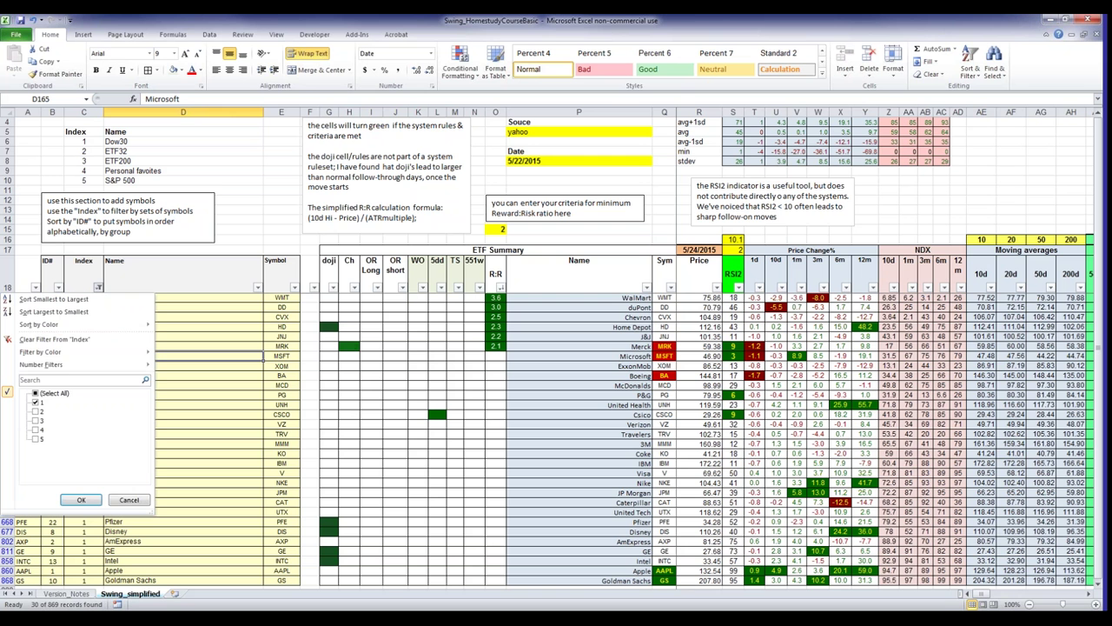
click(42, 394)
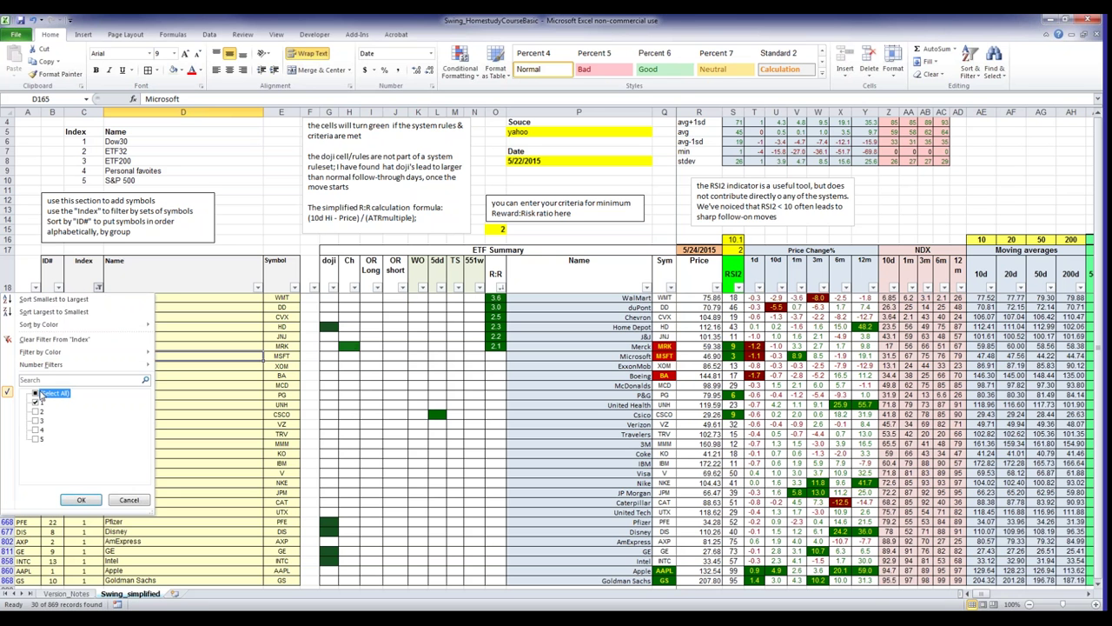
click(81, 500)
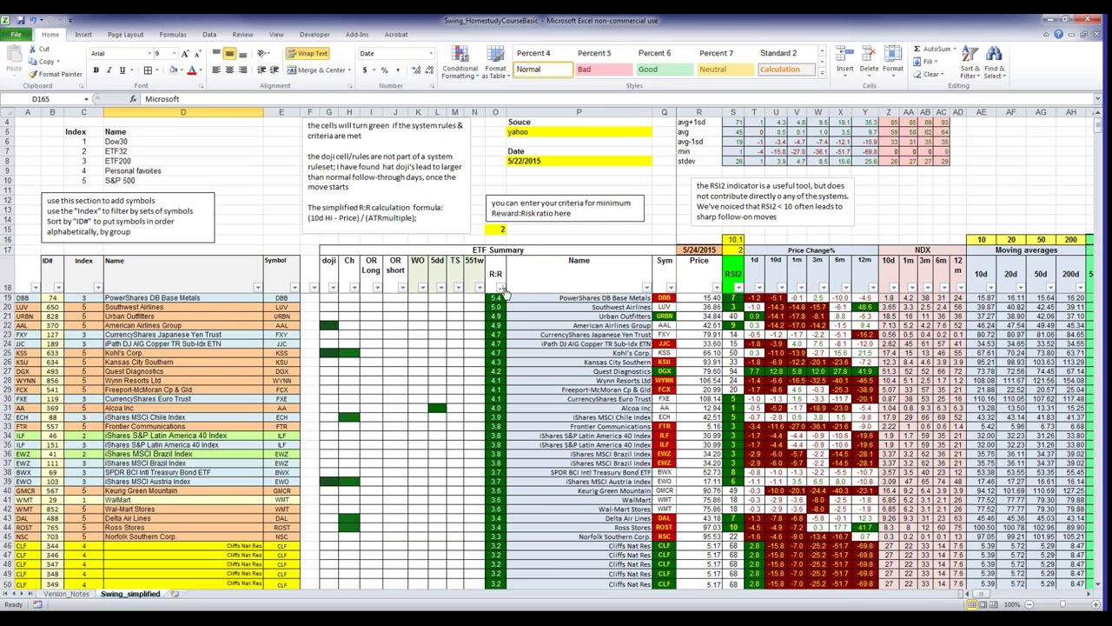
- Sort the symbol list by R:R from largest to smallest, look through it, and select the minimum Reward:Risk criterion cell O15
click(499, 288)
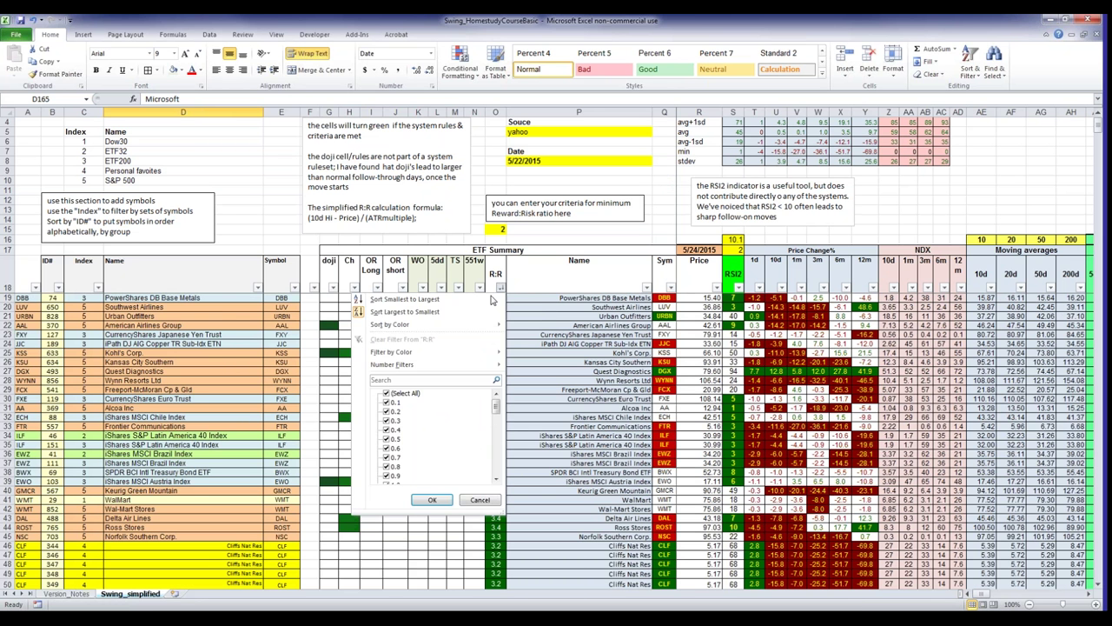
click(415, 313)
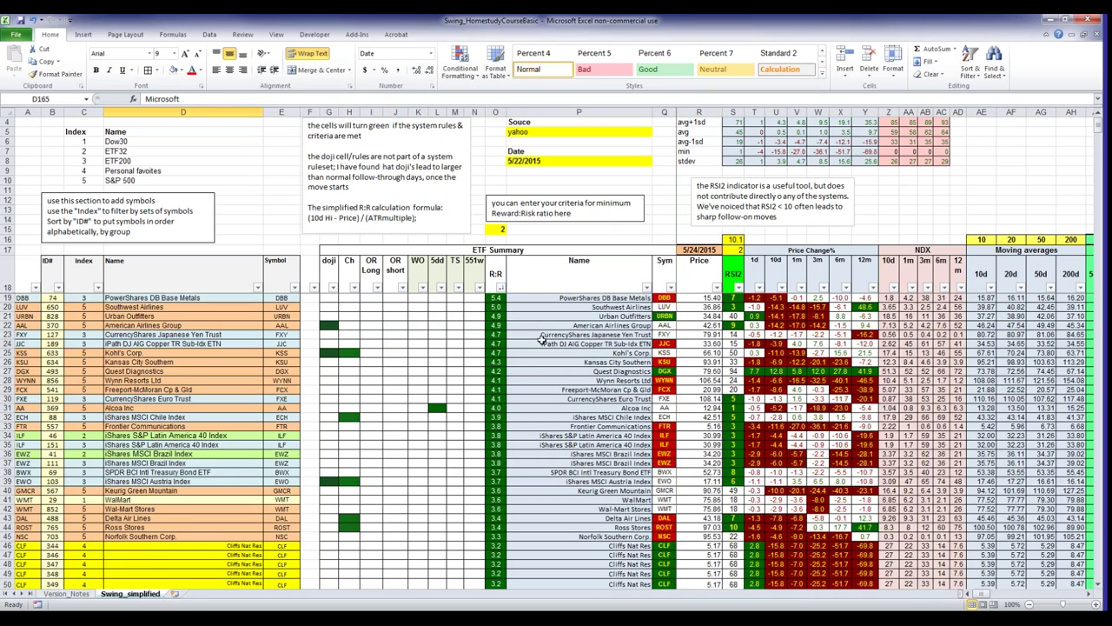
scroll(584, 352, down, 20)
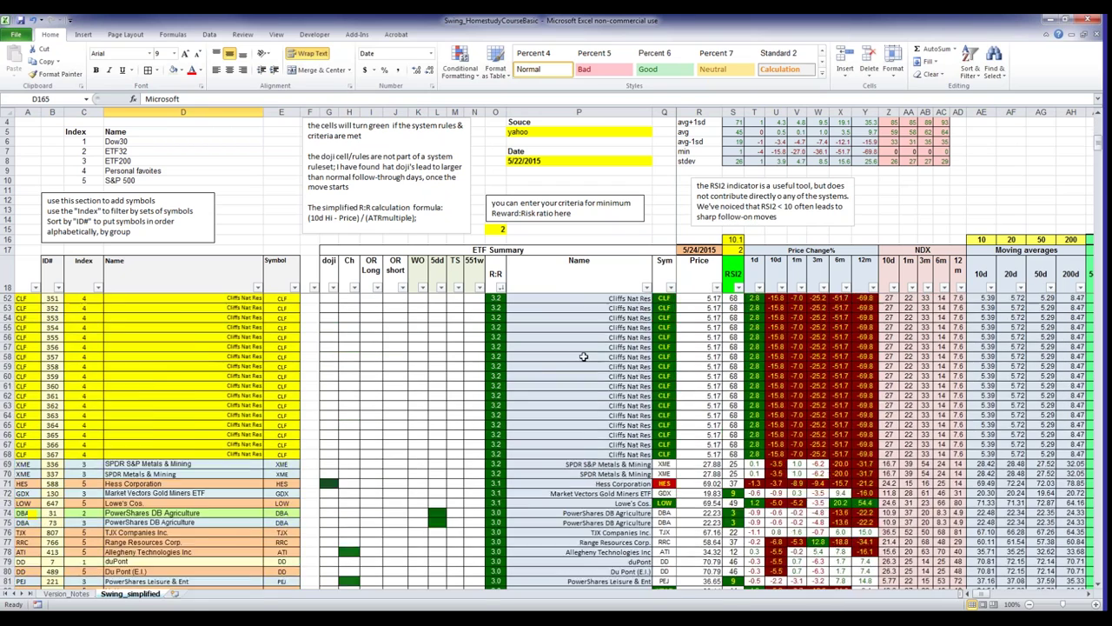
scroll(584, 356, down, 12)
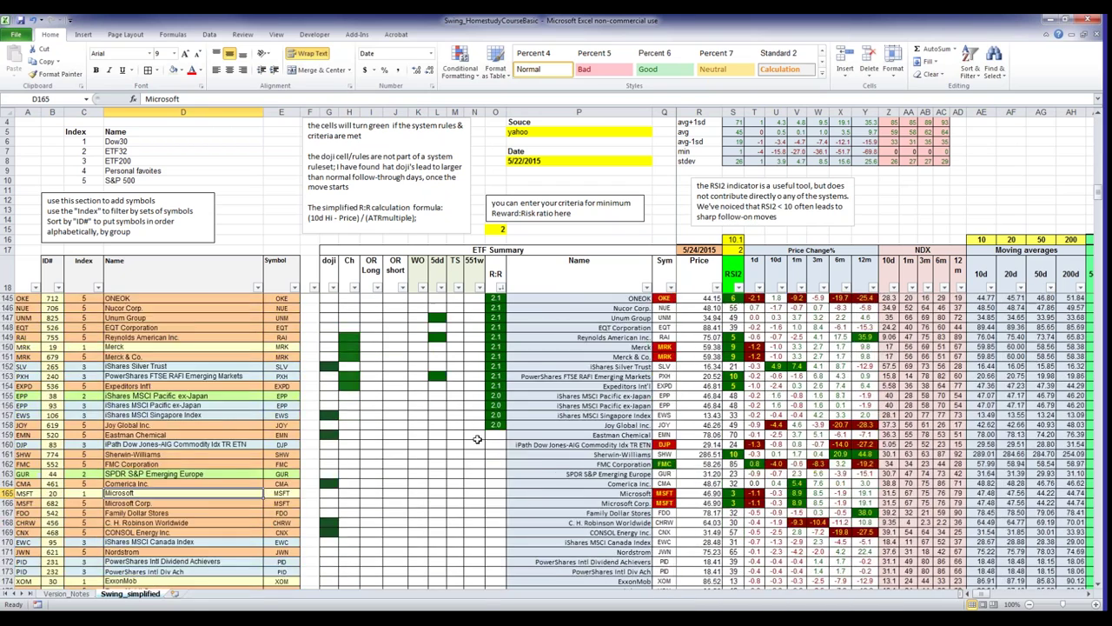
scroll(537, 415, up, 7)
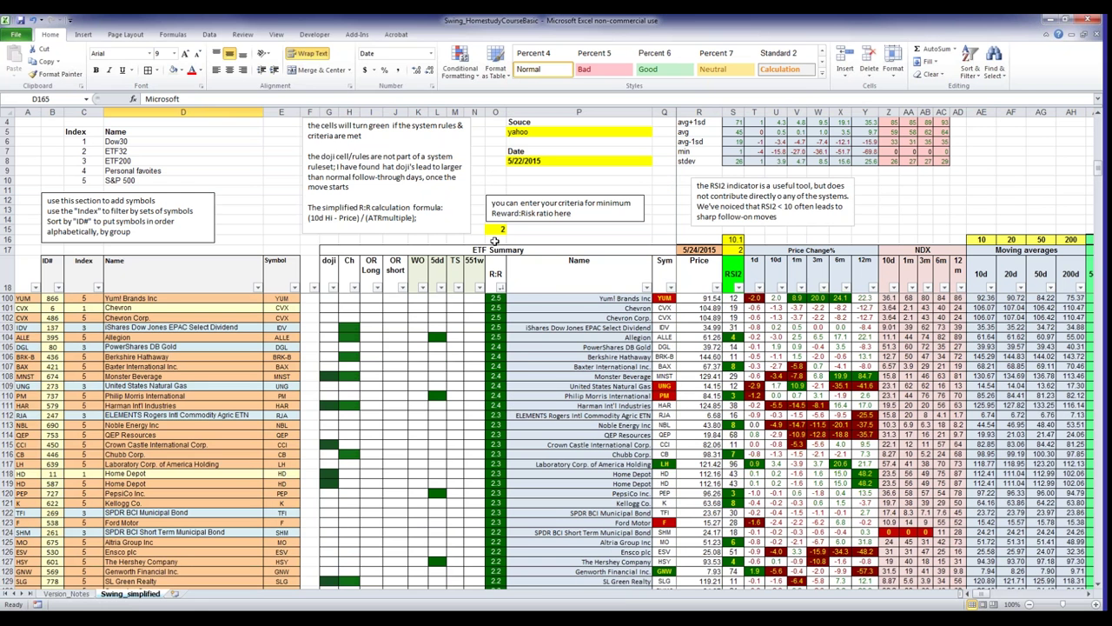
click(497, 228)
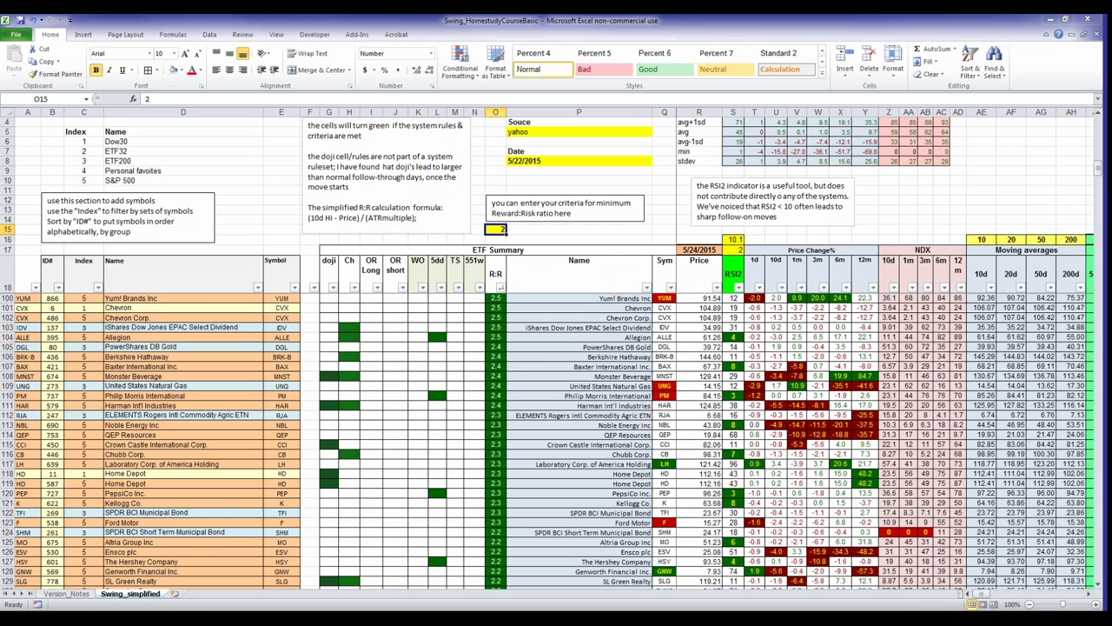
- Filter the Ch column to show only symbols with the value 2
click(353, 287)
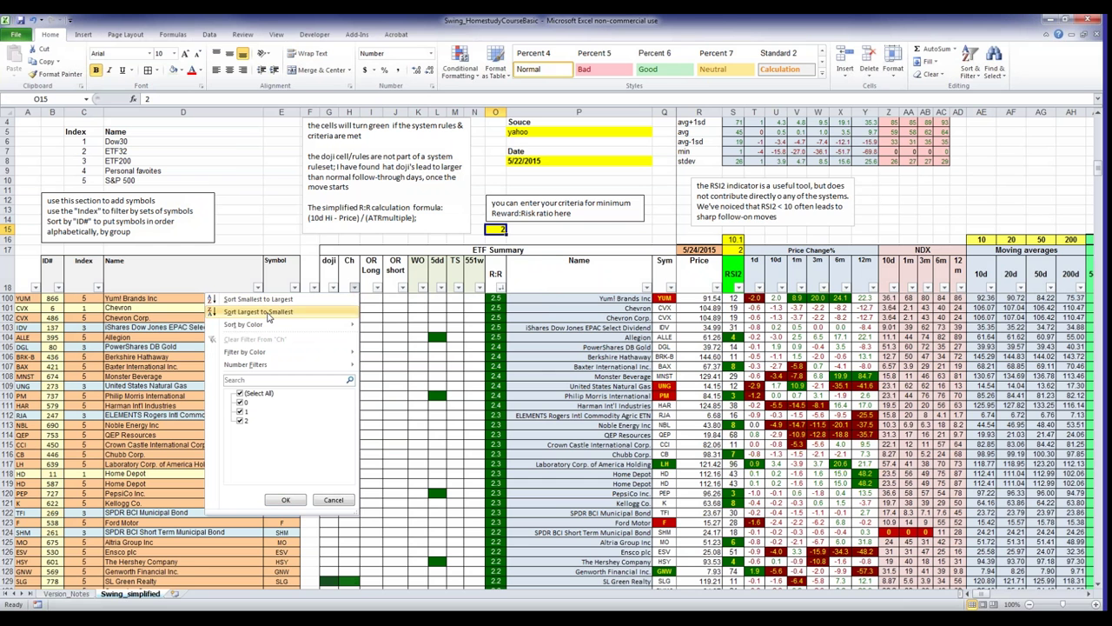
click(240, 394)
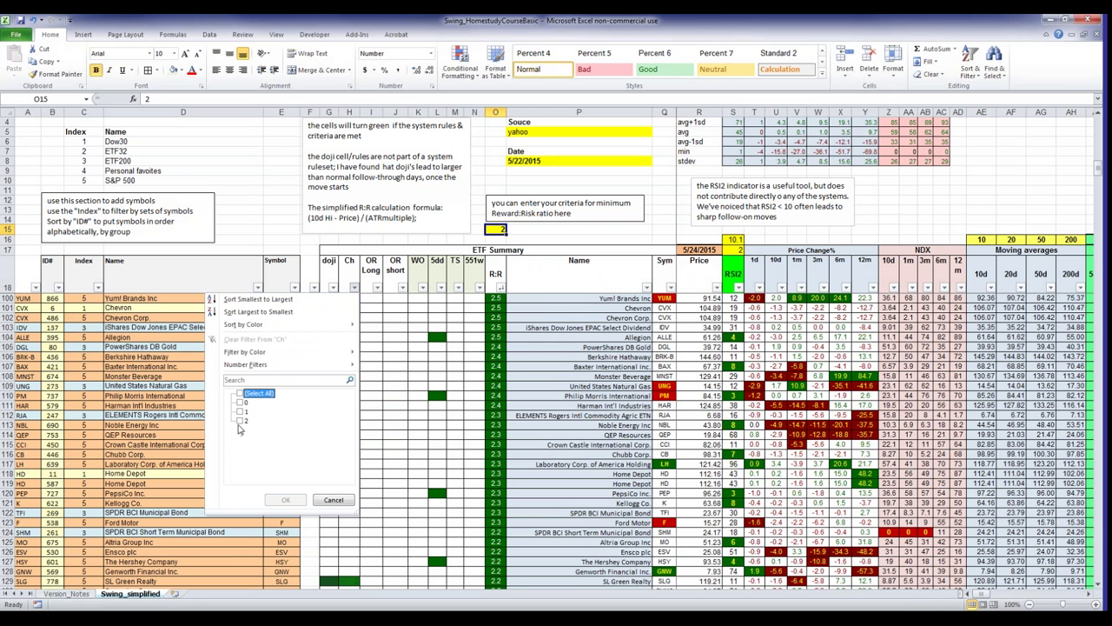
click(242, 421)
click(241, 422)
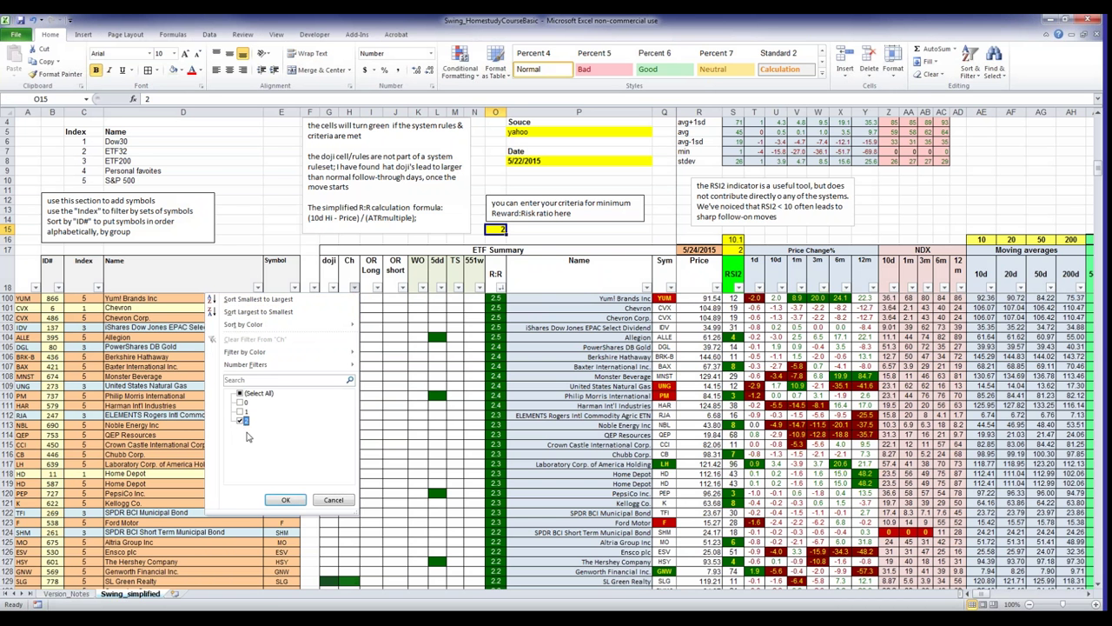
click(285, 500)
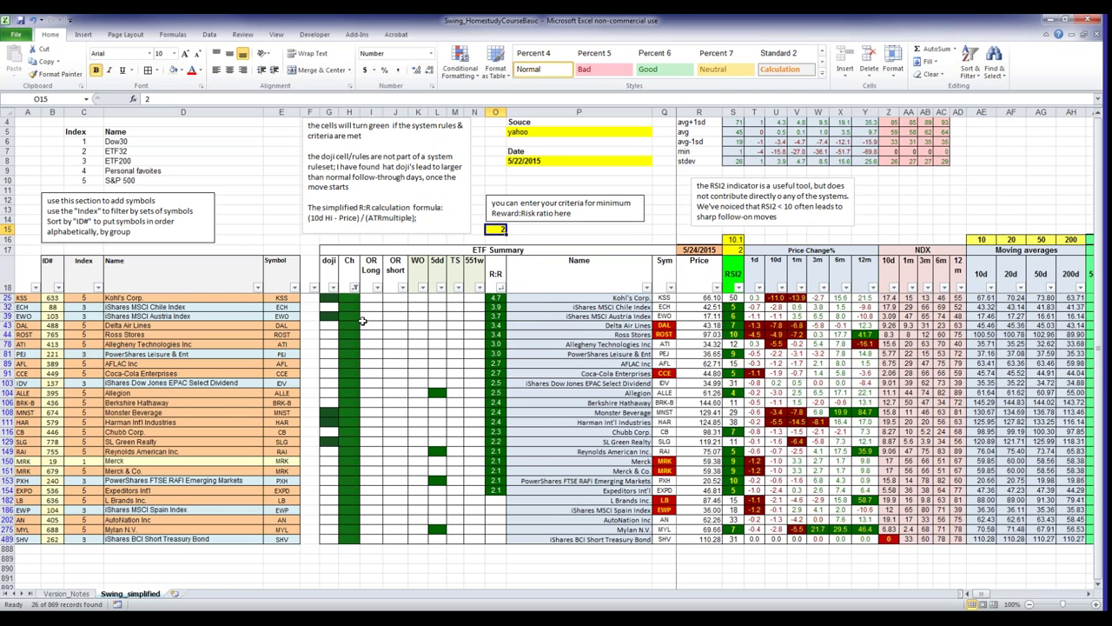
click(114, 140)
click(118, 151)
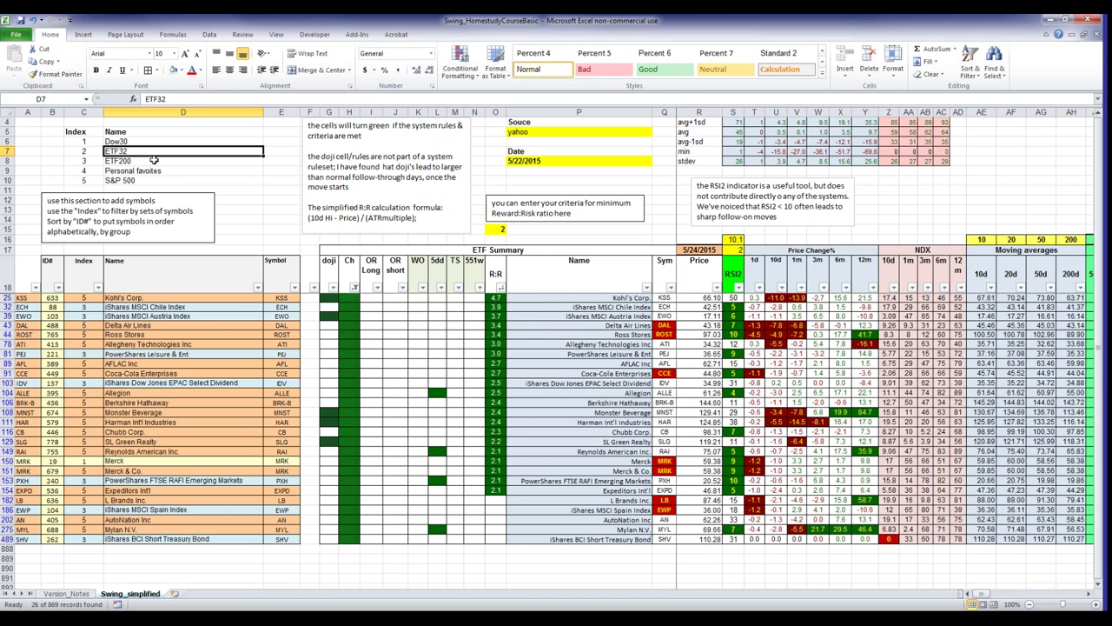
click(154, 161)
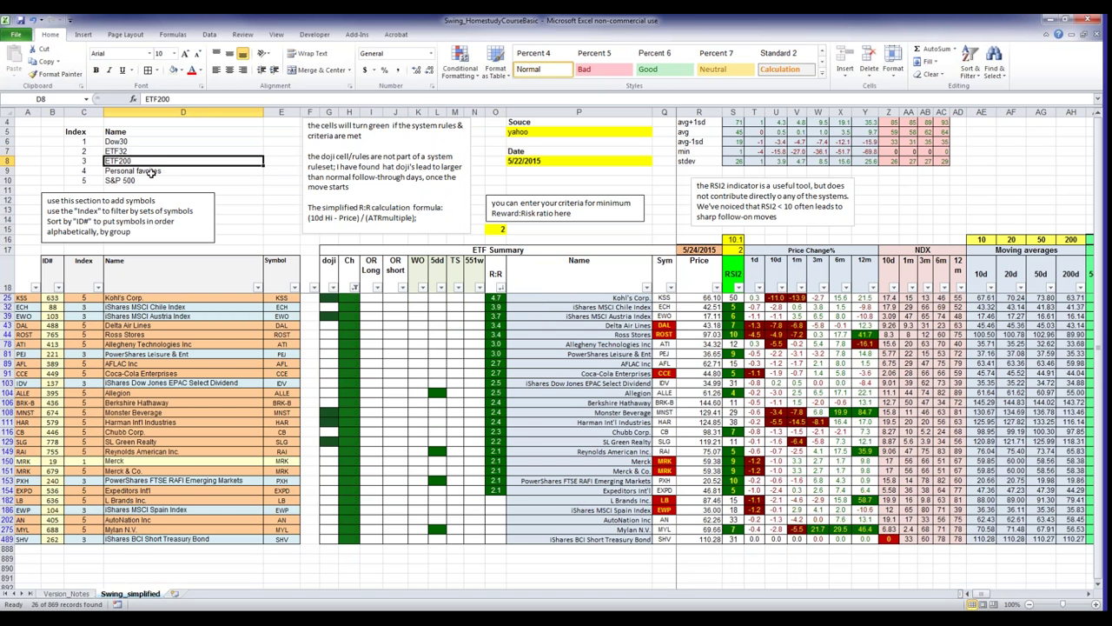
click(147, 180)
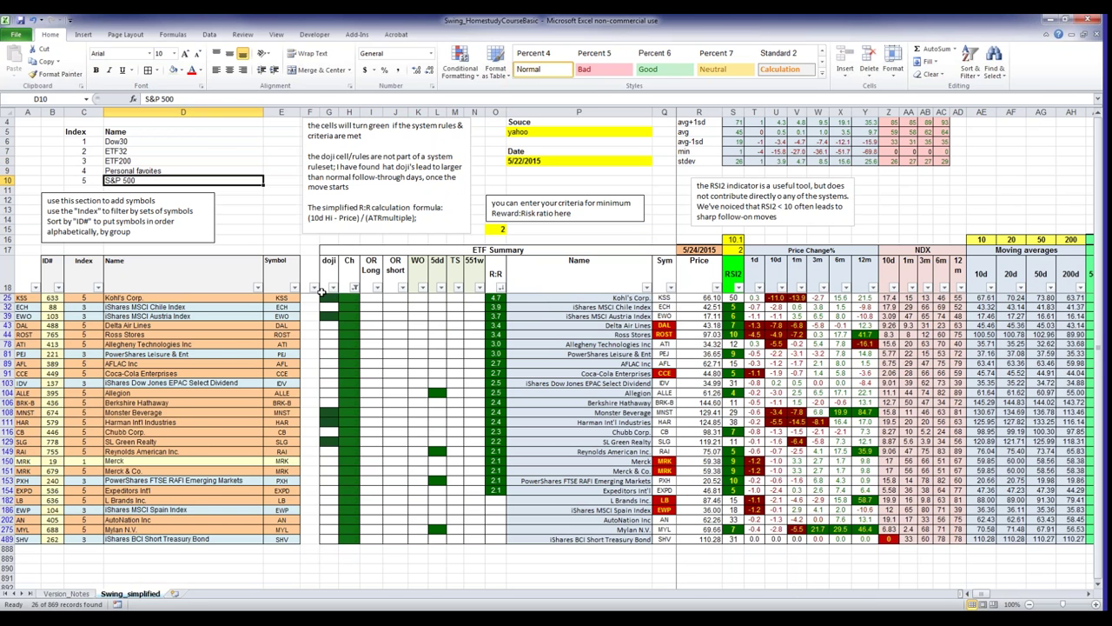
- Review the filtered symbols by selecting their Ch cells, the 5dd cells, the symbols with a 5dd signal, and the highlighted R:R values
click(348, 294)
drag(348, 294, 348, 542)
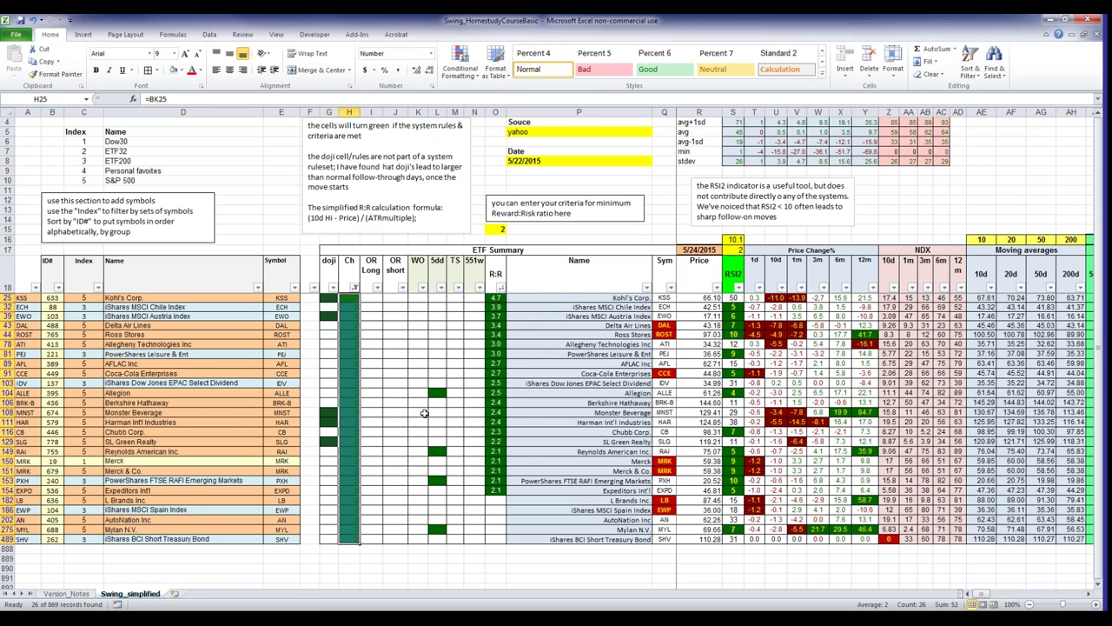
drag(437, 392, 444, 539)
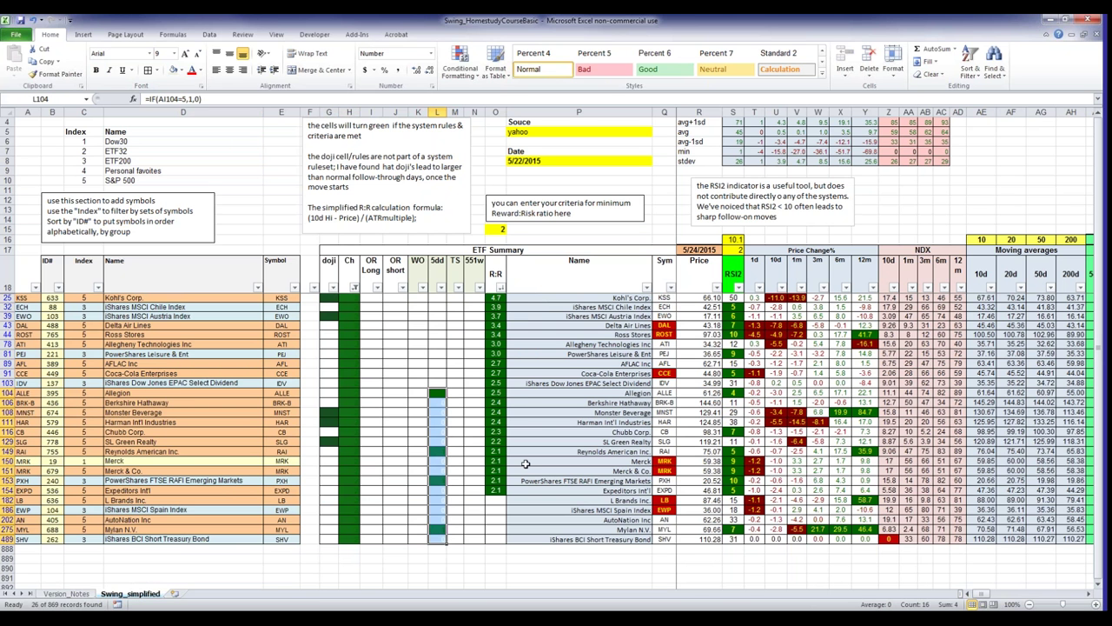
click(660, 392)
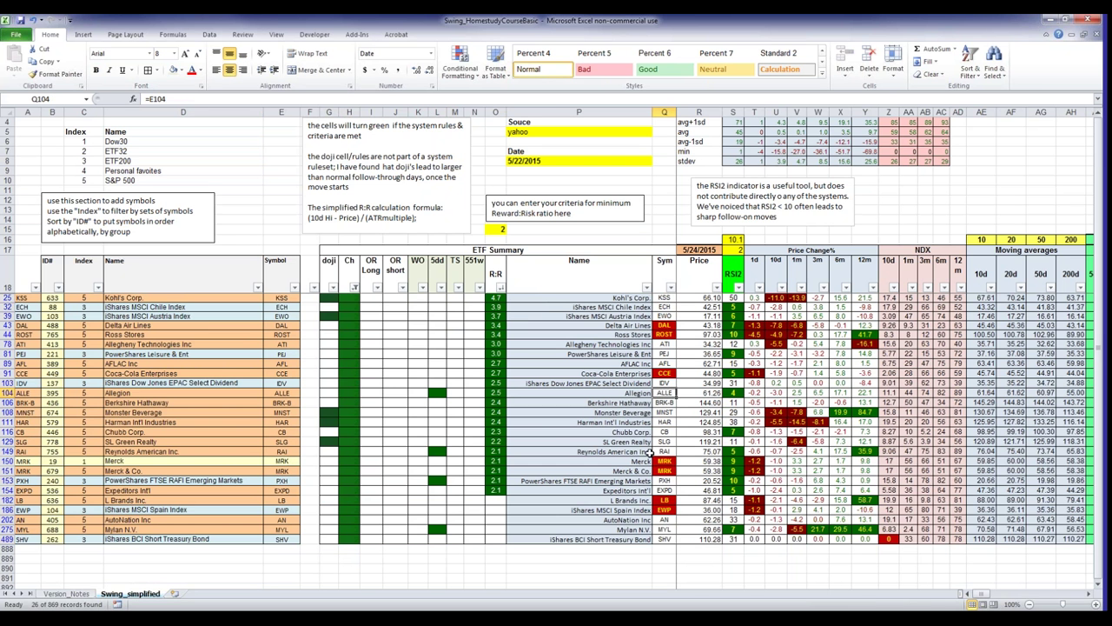
click(669, 451)
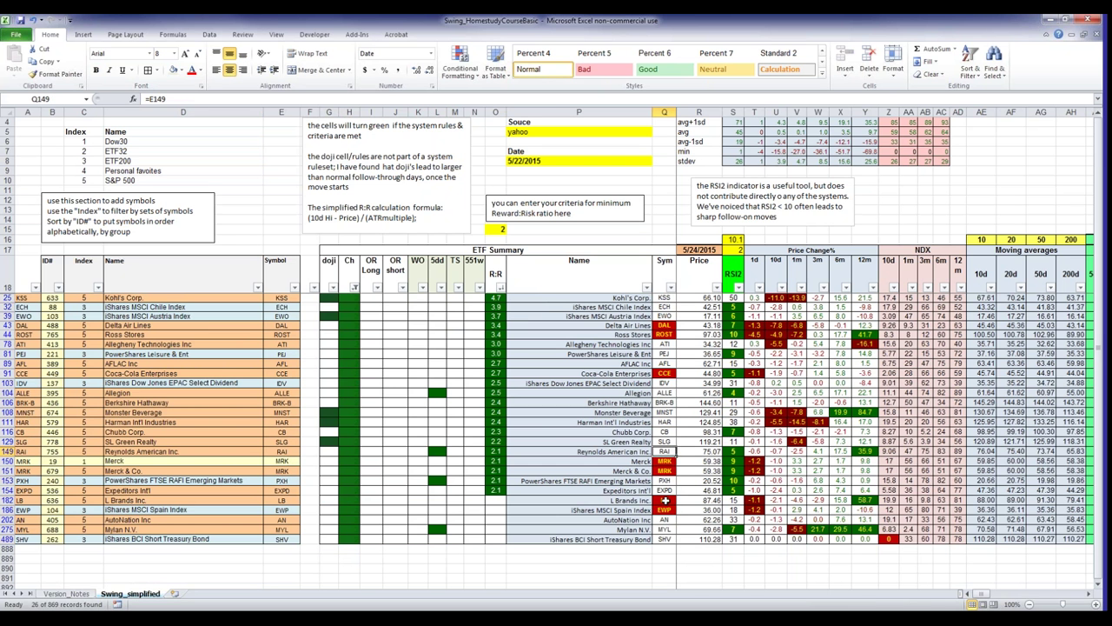
click(664, 480)
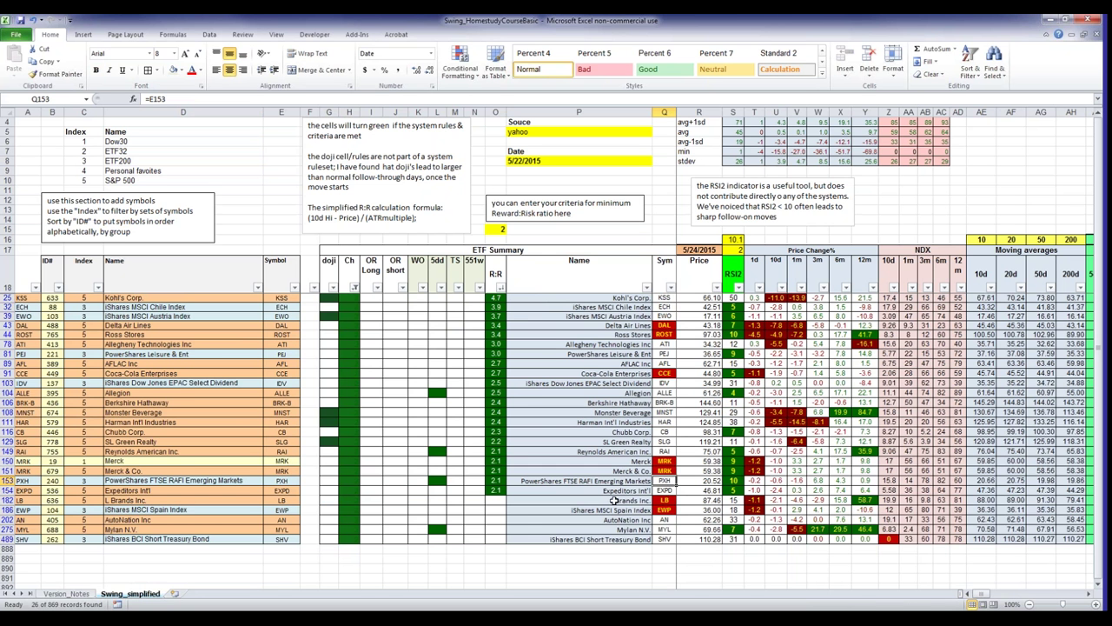
click(666, 530)
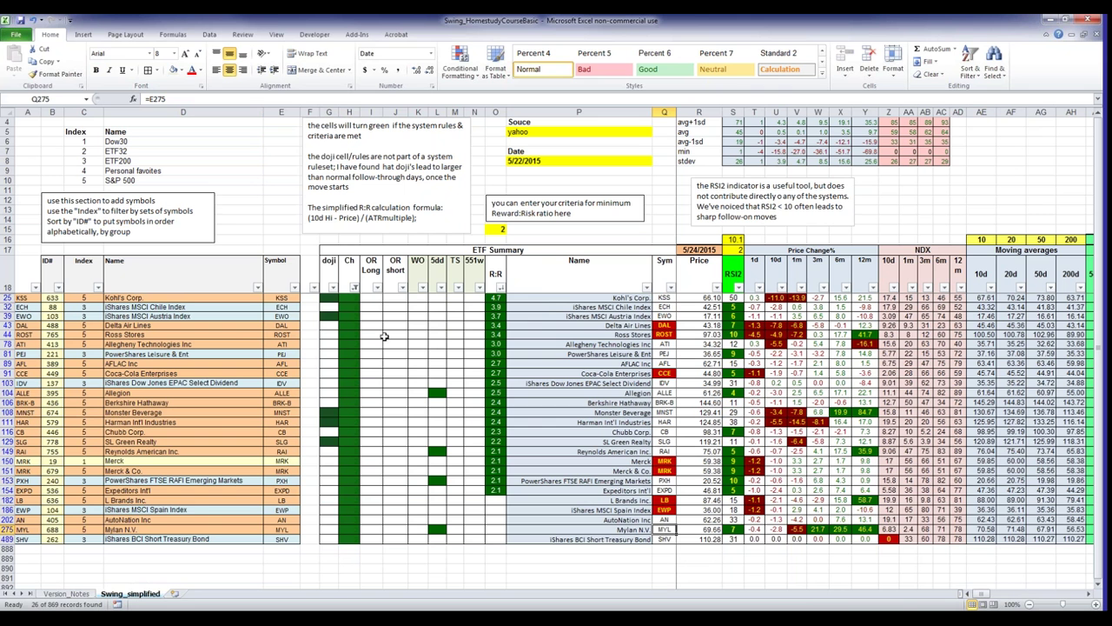
click(491, 297)
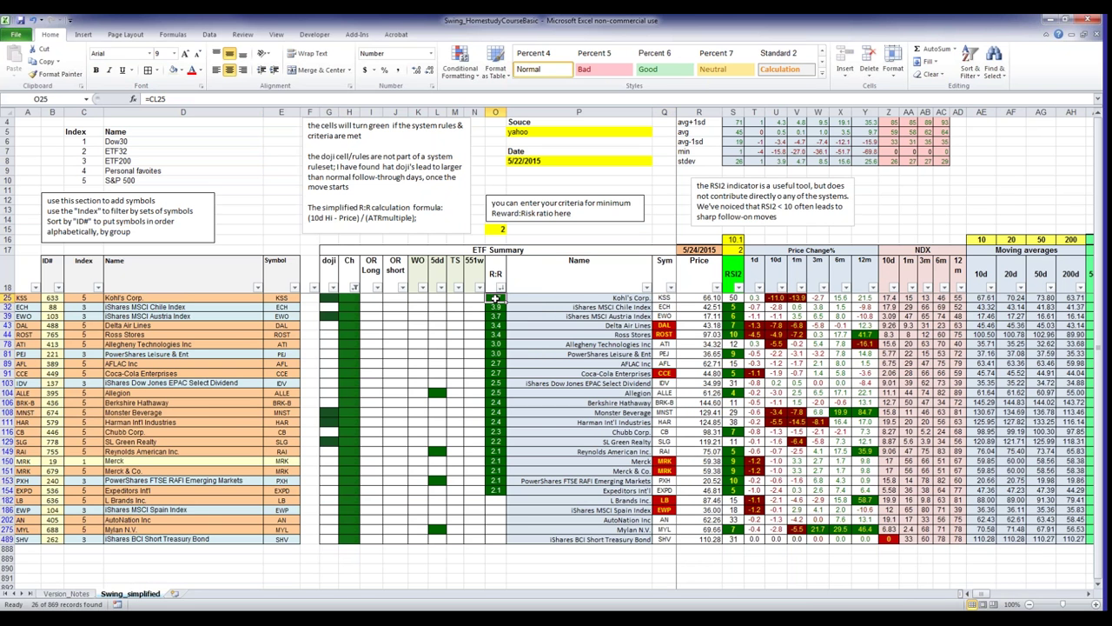
drag(492, 297, 495, 490)
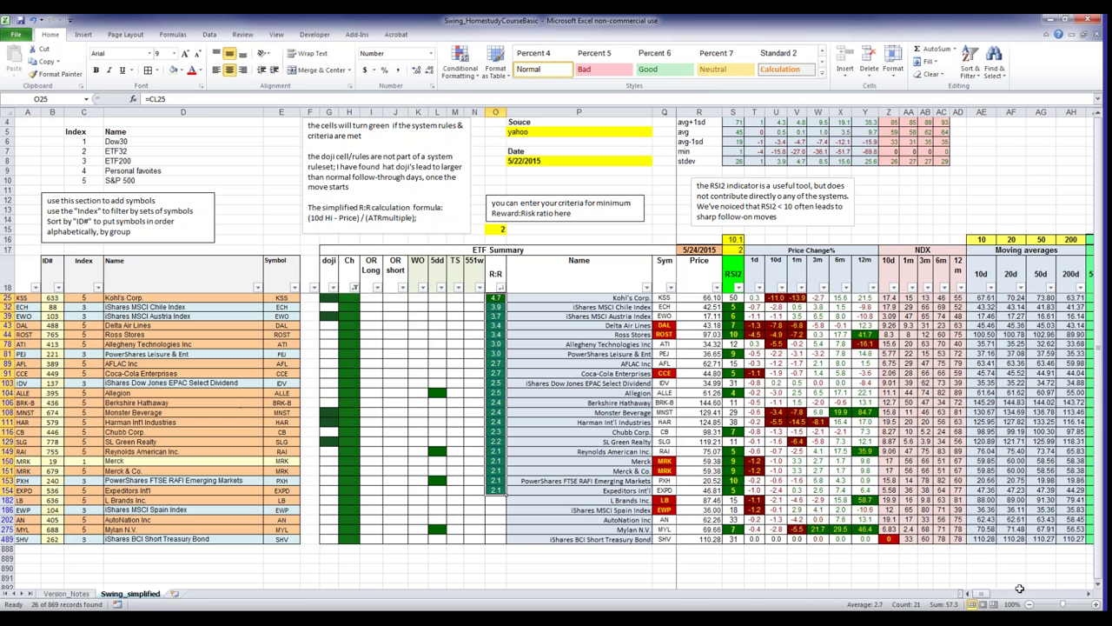
- Sort the list by R:R from largest to smallest and reset the Ch column filter to include all of its values
click(500, 288)
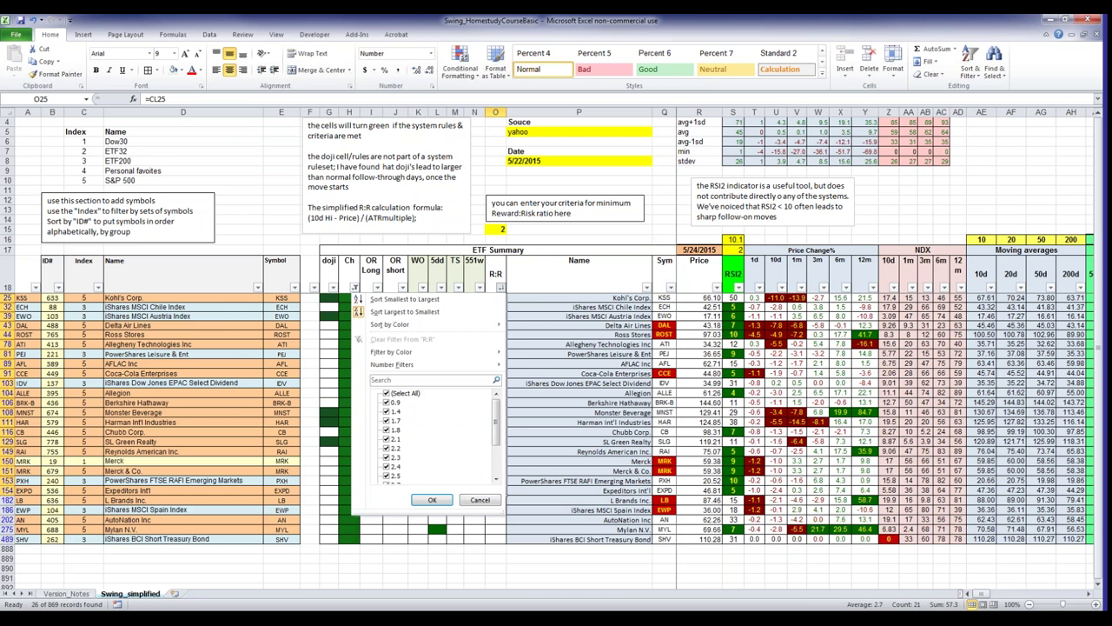
click(400, 311)
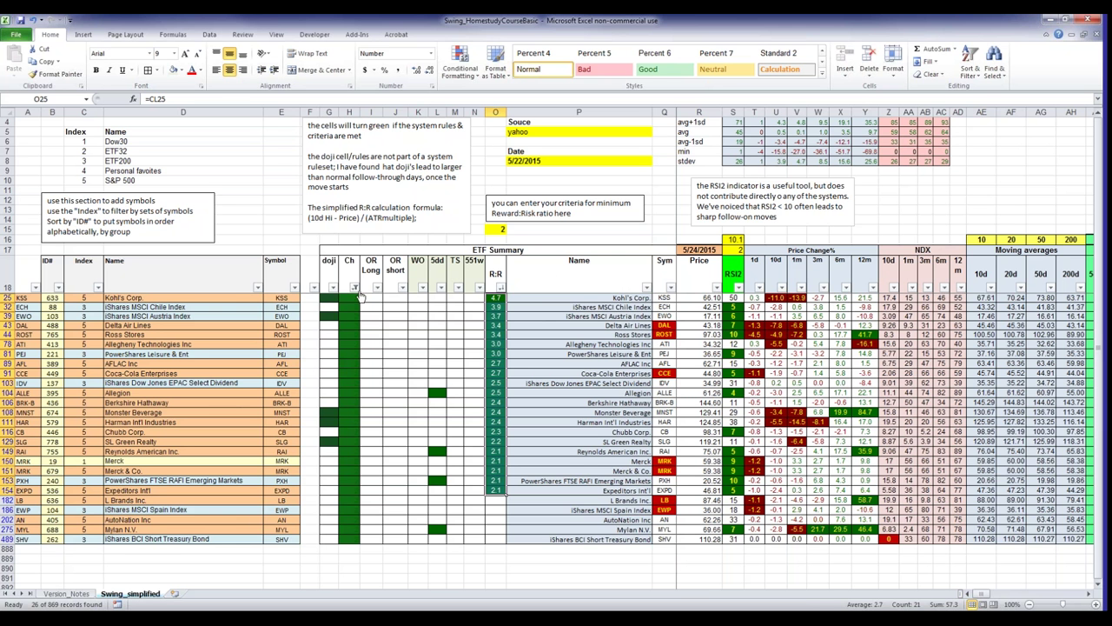
click(357, 286)
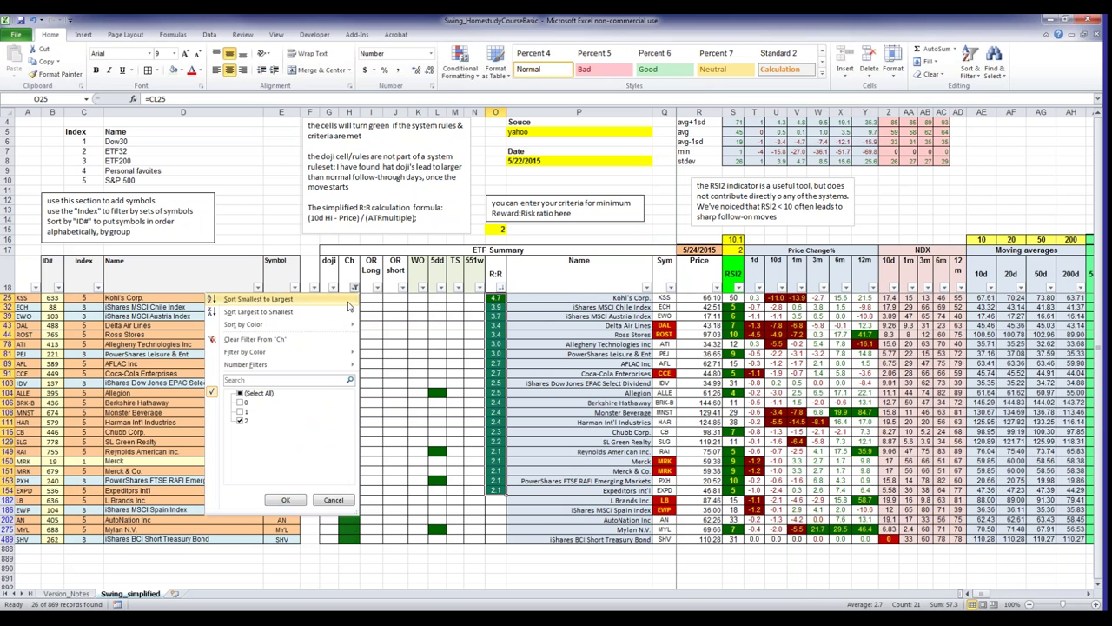
click(240, 393)
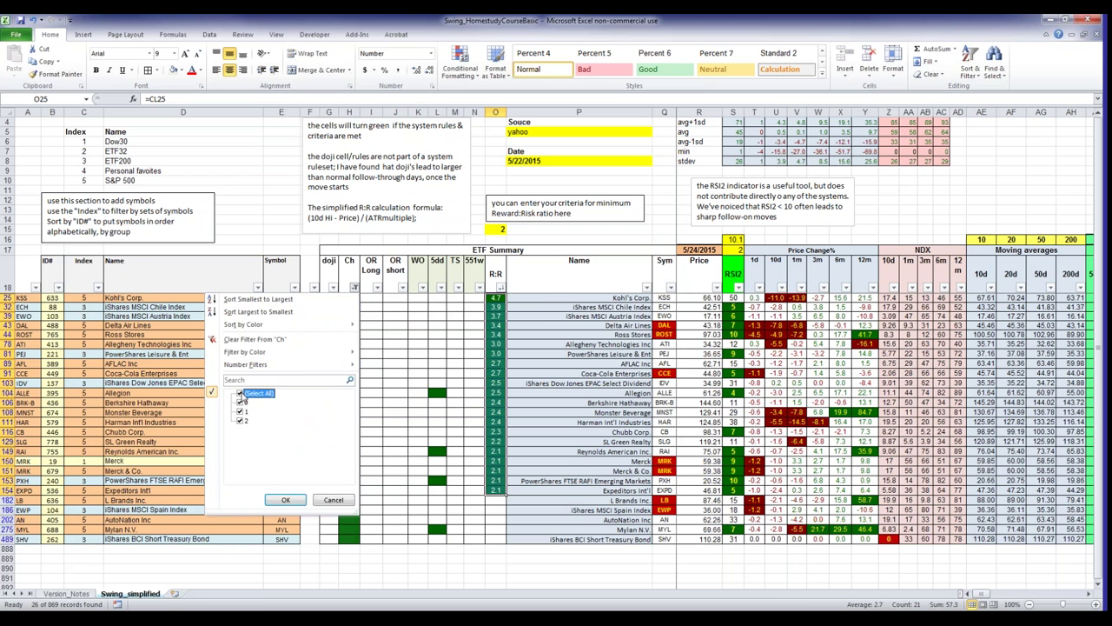
click(288, 501)
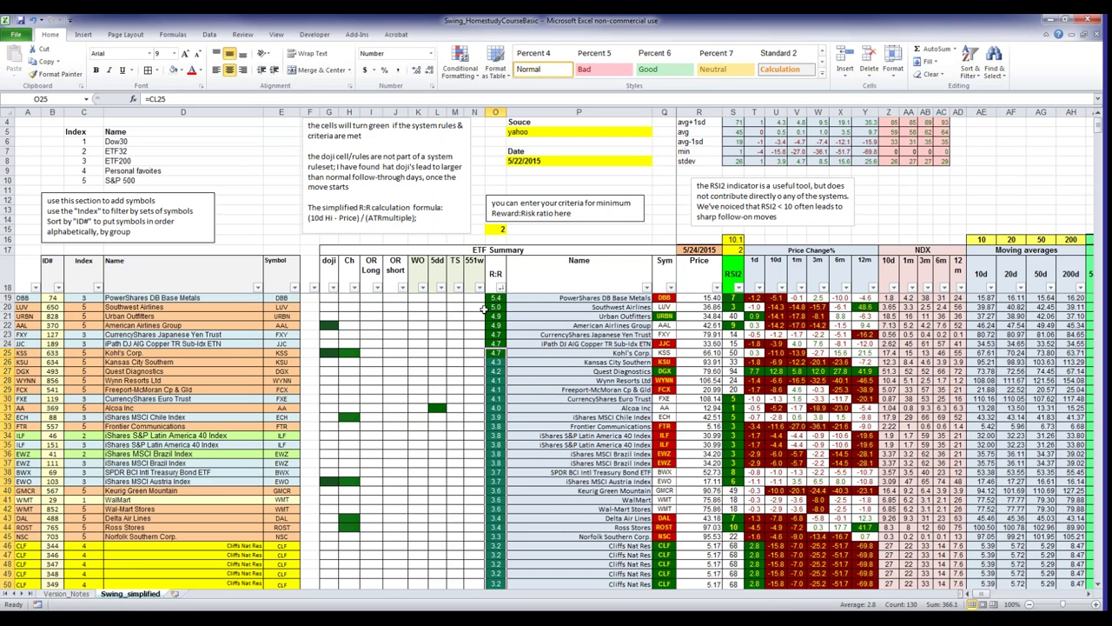
- Examine the names, symbols, signal cells and R:R ratios of the six highest-ranked rows, 19 to 24
click(480, 310)
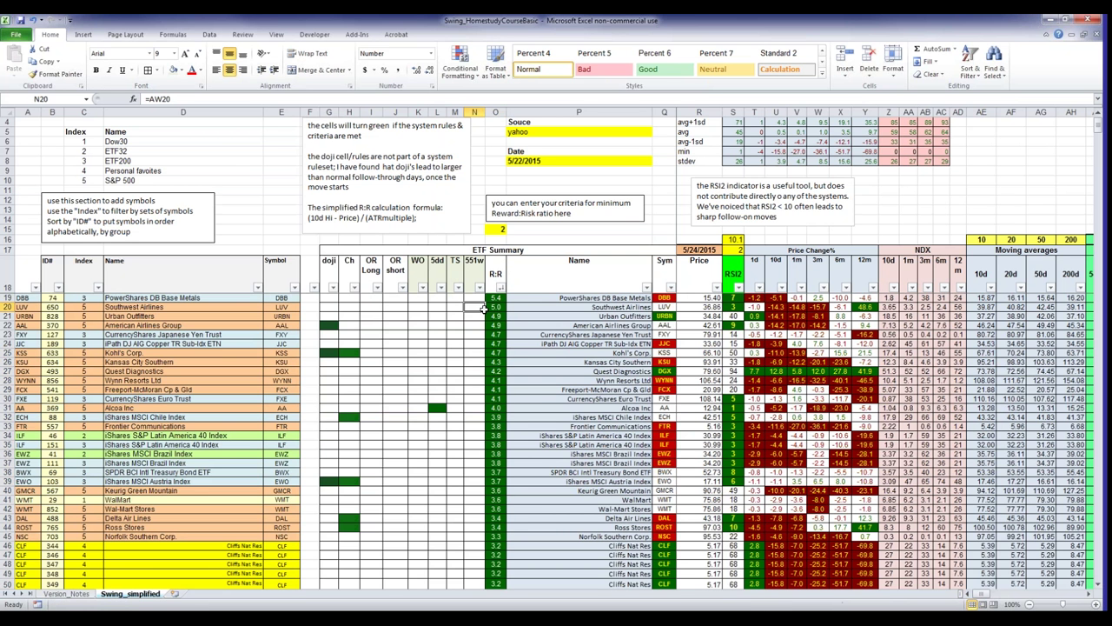
click(501, 300)
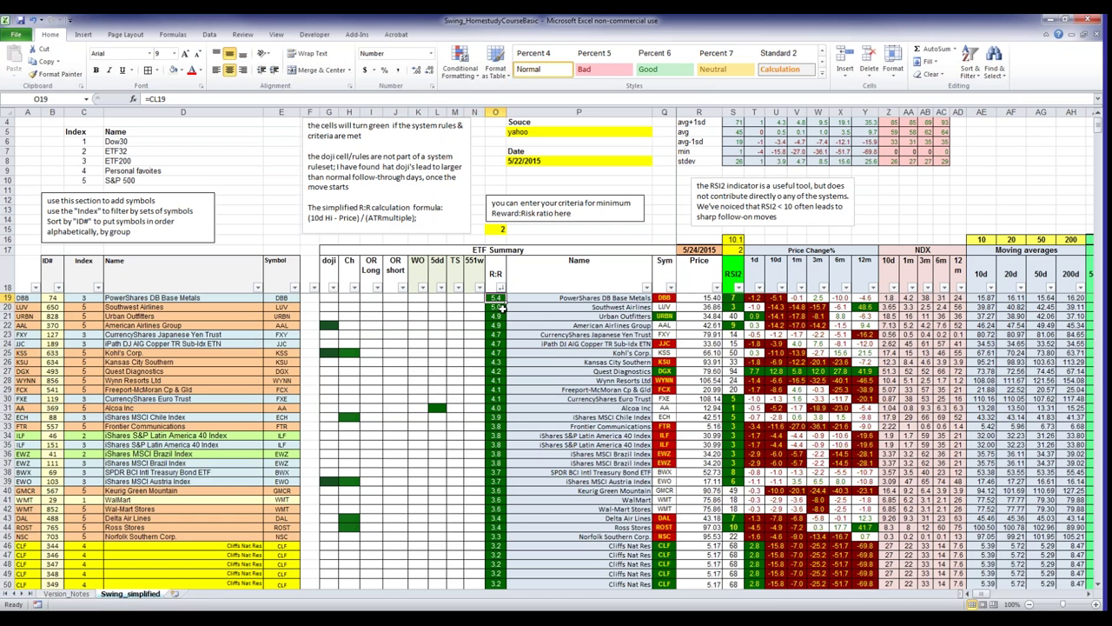
click(456, 325)
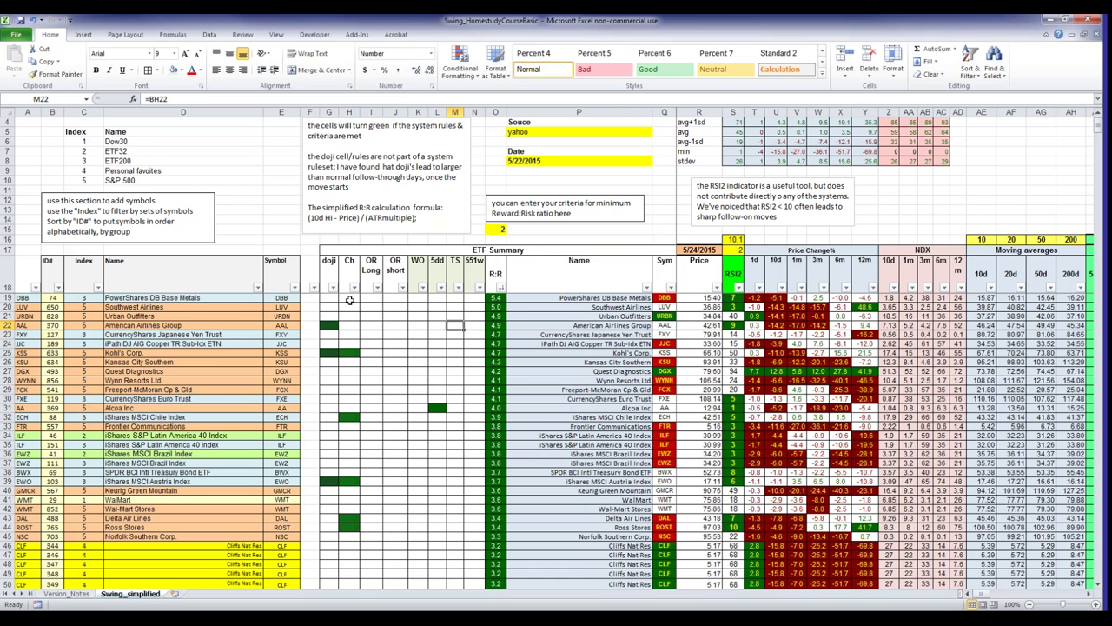
drag(270, 298, 282, 341)
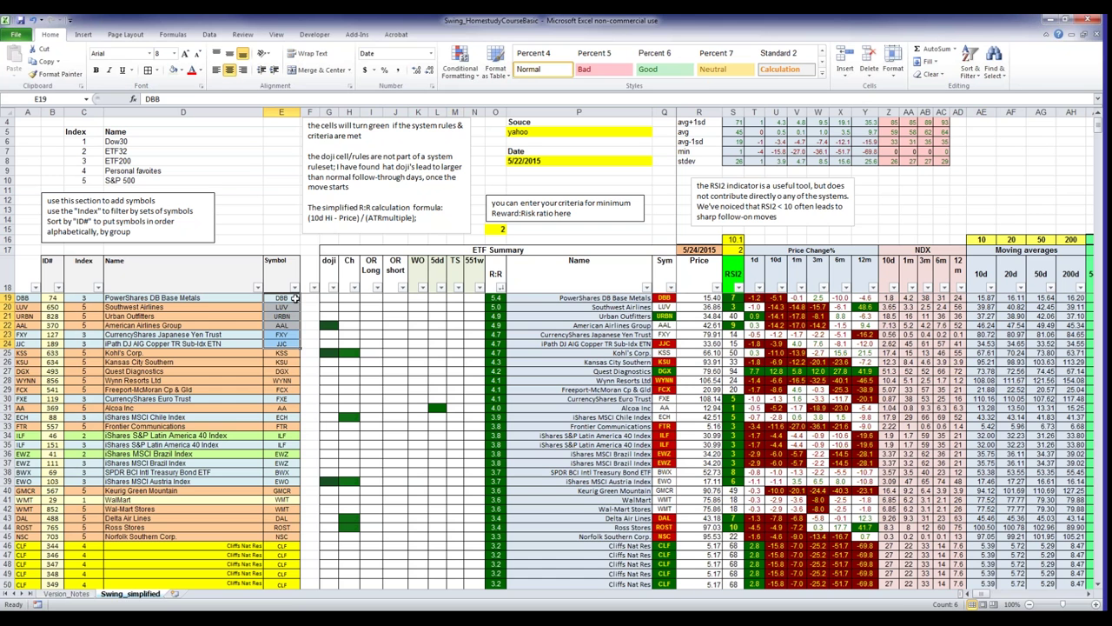
click(205, 325)
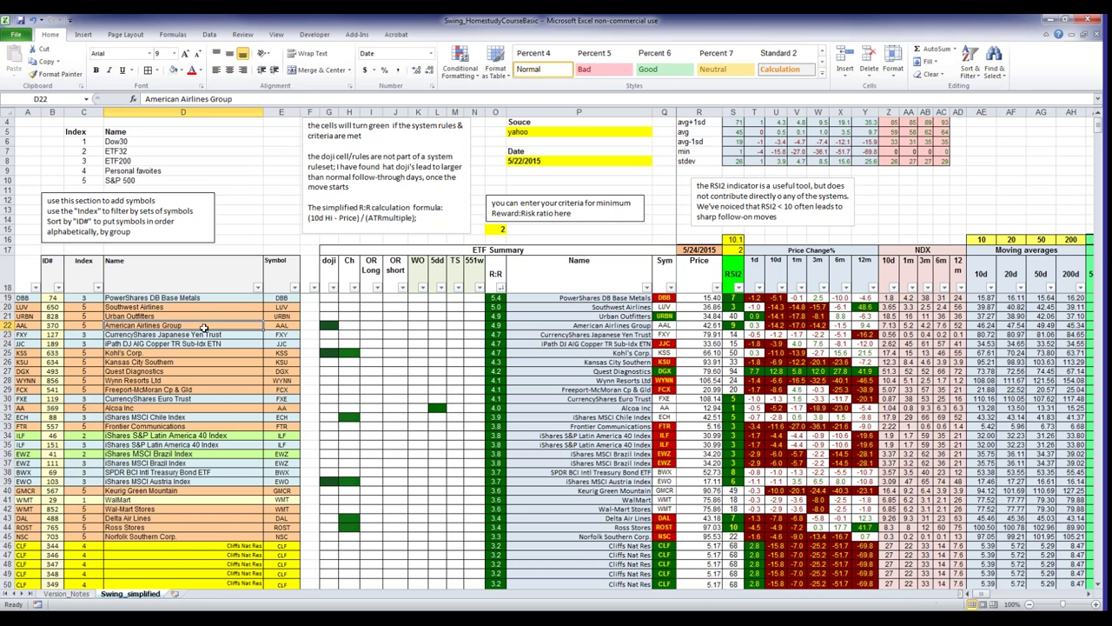
click(217, 336)
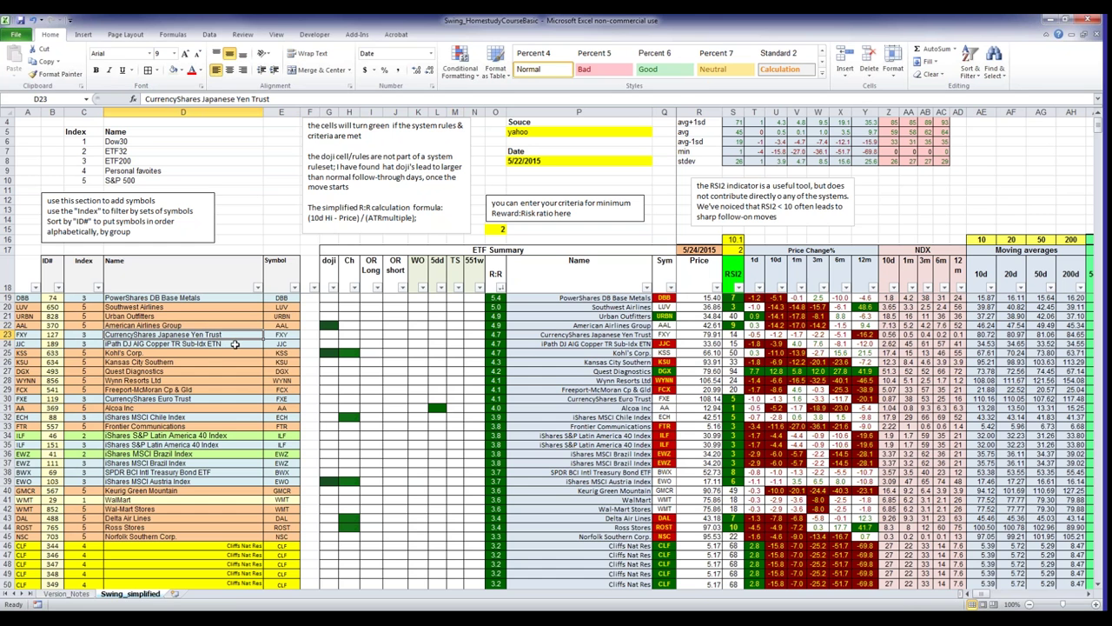
click(235, 345)
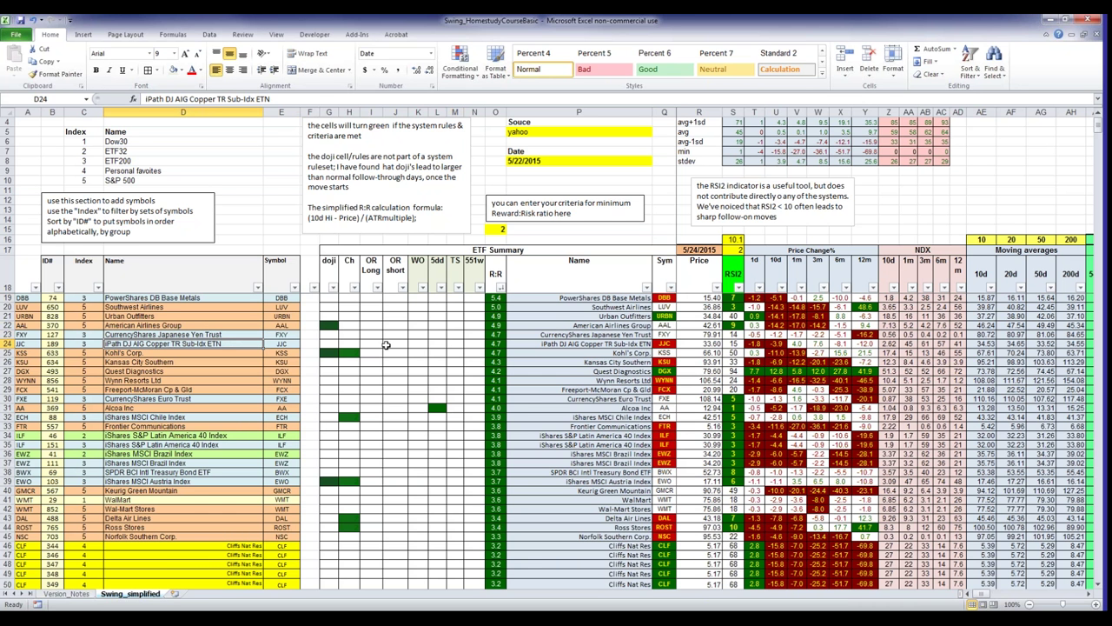
click(496, 343)
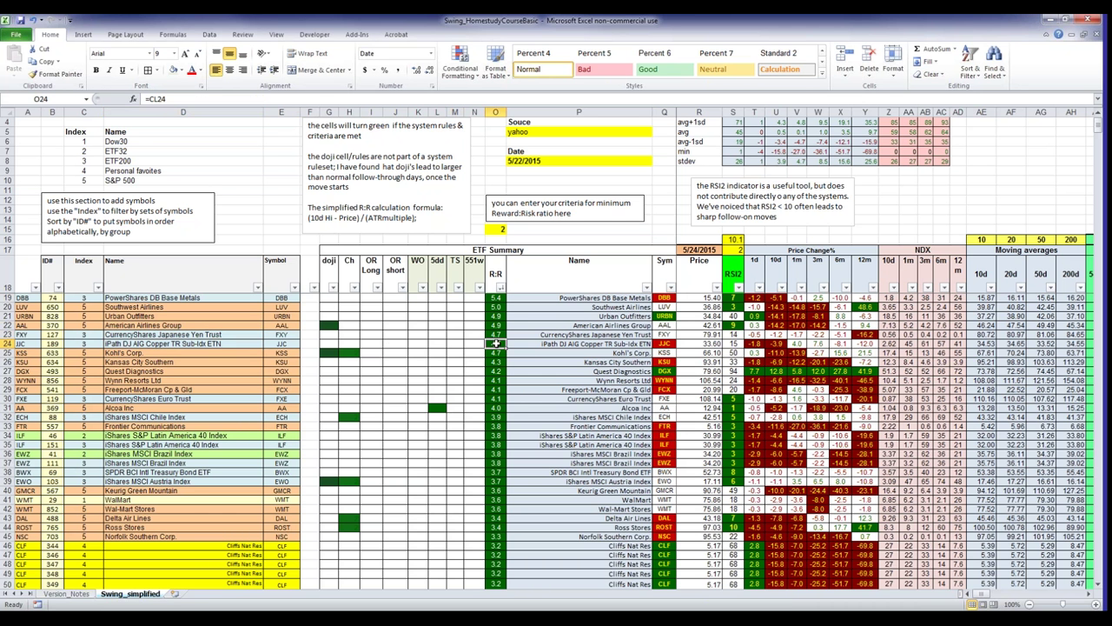
drag(496, 343, 342, 297)
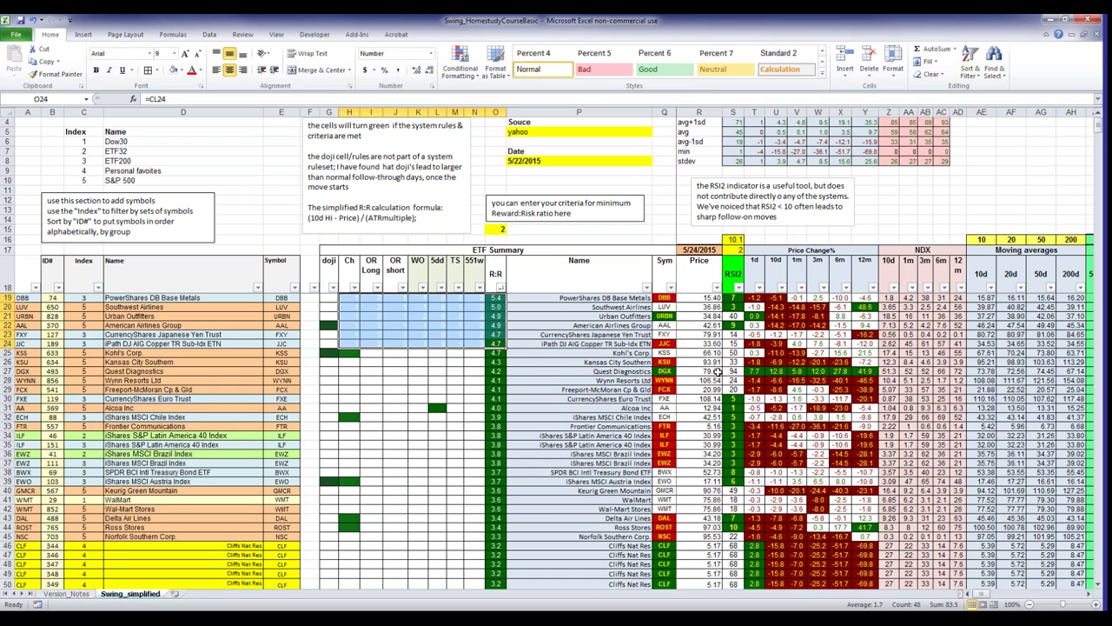
click(908, 209)
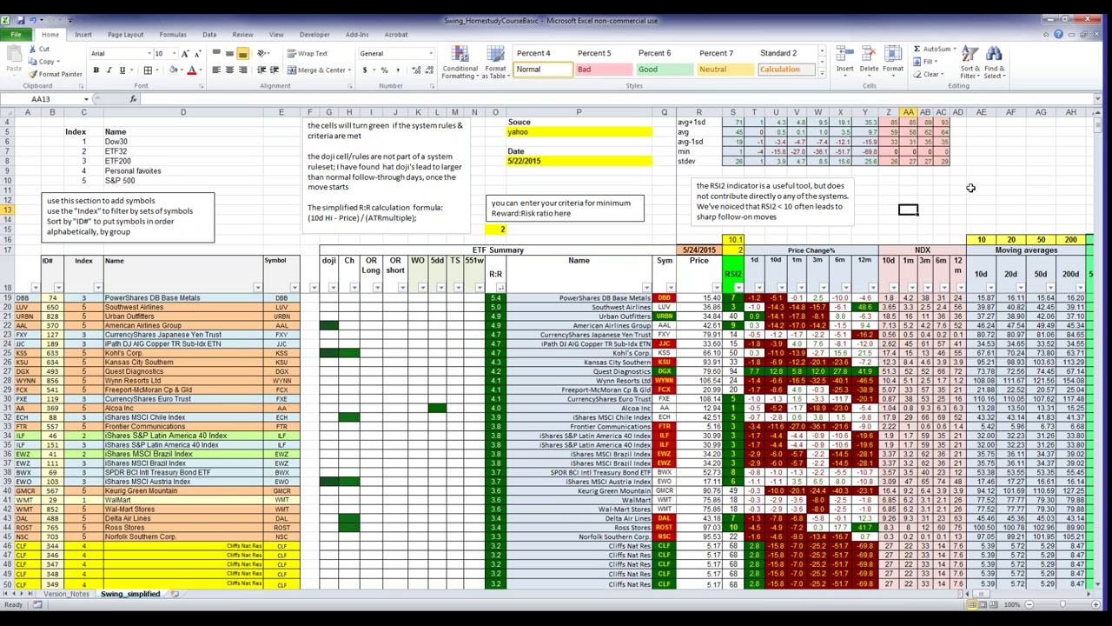
click(1005, 190)
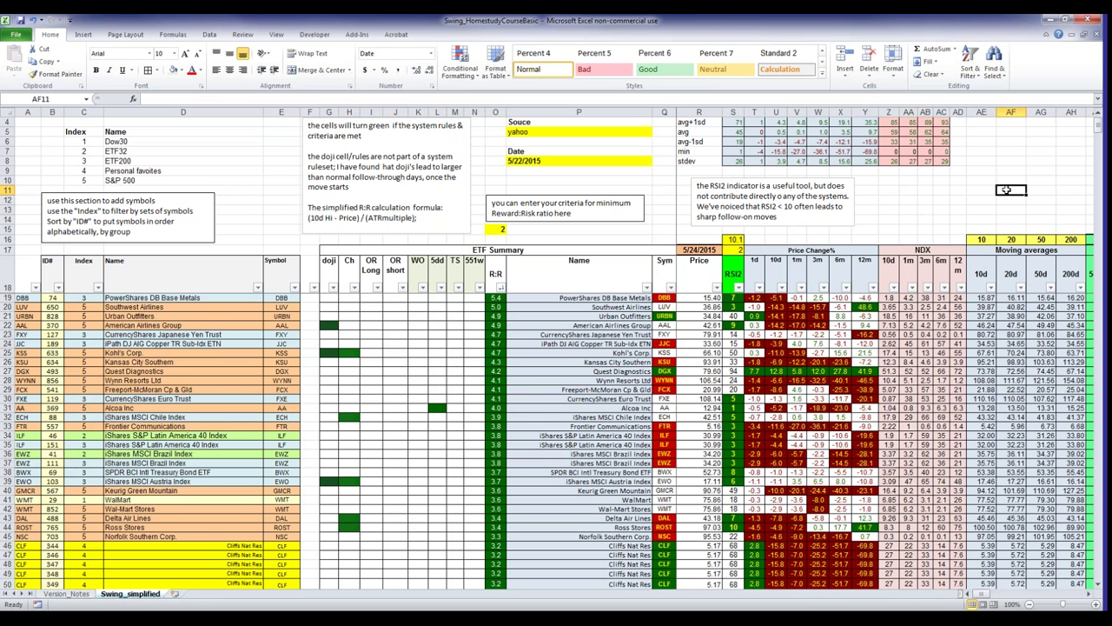
click(1019, 162)
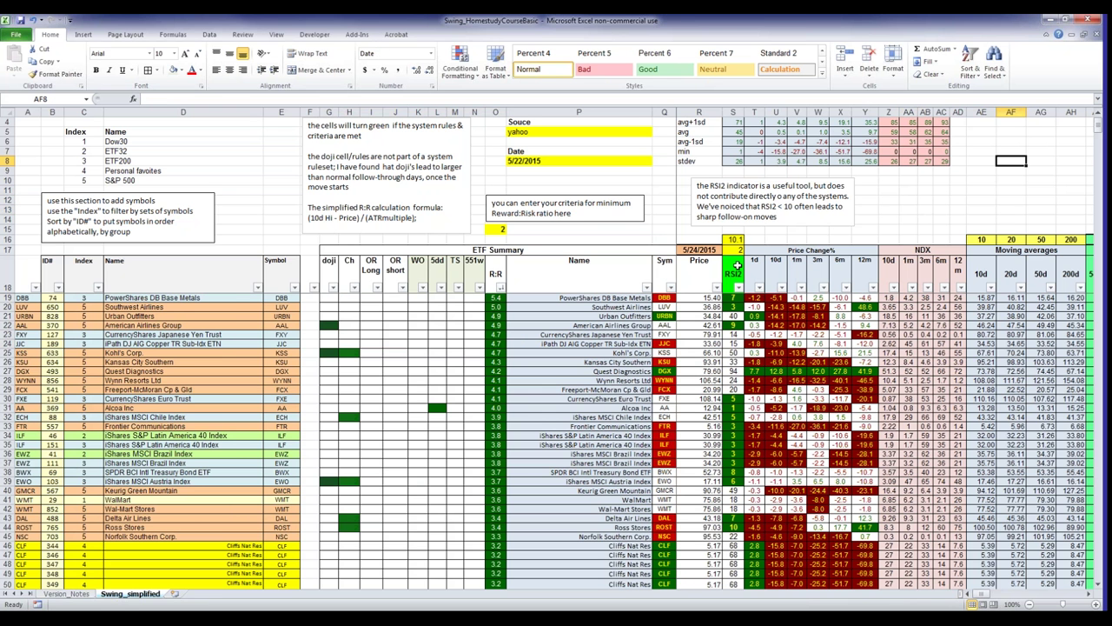
- Examine the index, name and symbol cells of the repeated Cliffs Nat Res rows in the personal favorites group, rows 46 to 68
scroll(736, 265, down, 4)
scroll(736, 265, up, 4)
scroll(117, 209, down, 3)
scroll(116, 209, down, 7)
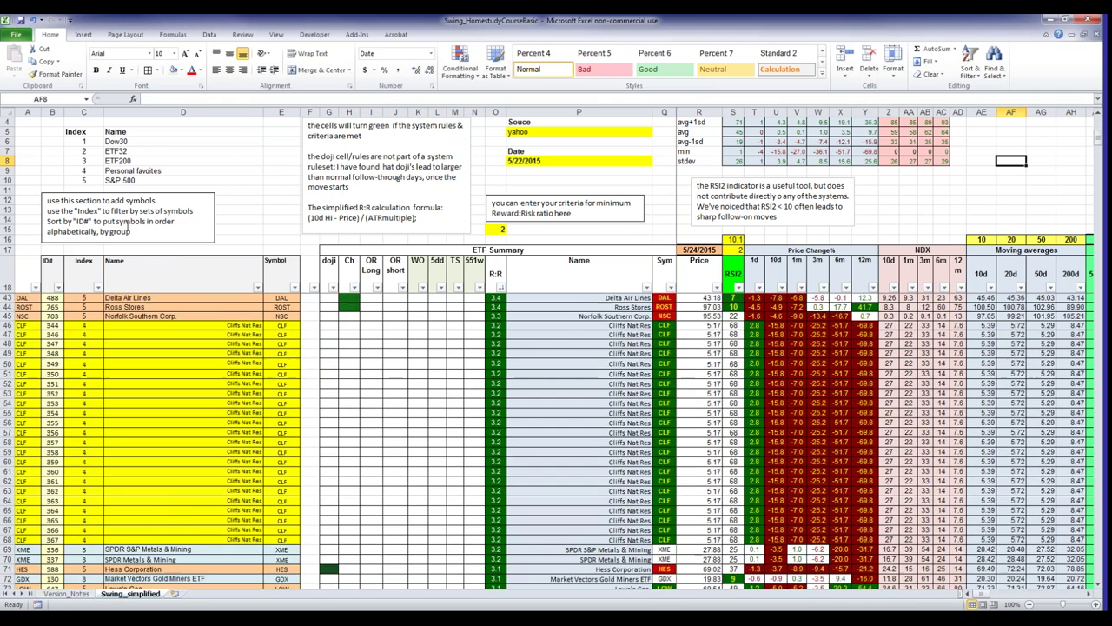
scroll(223, 376, up, 2)
click(89, 336)
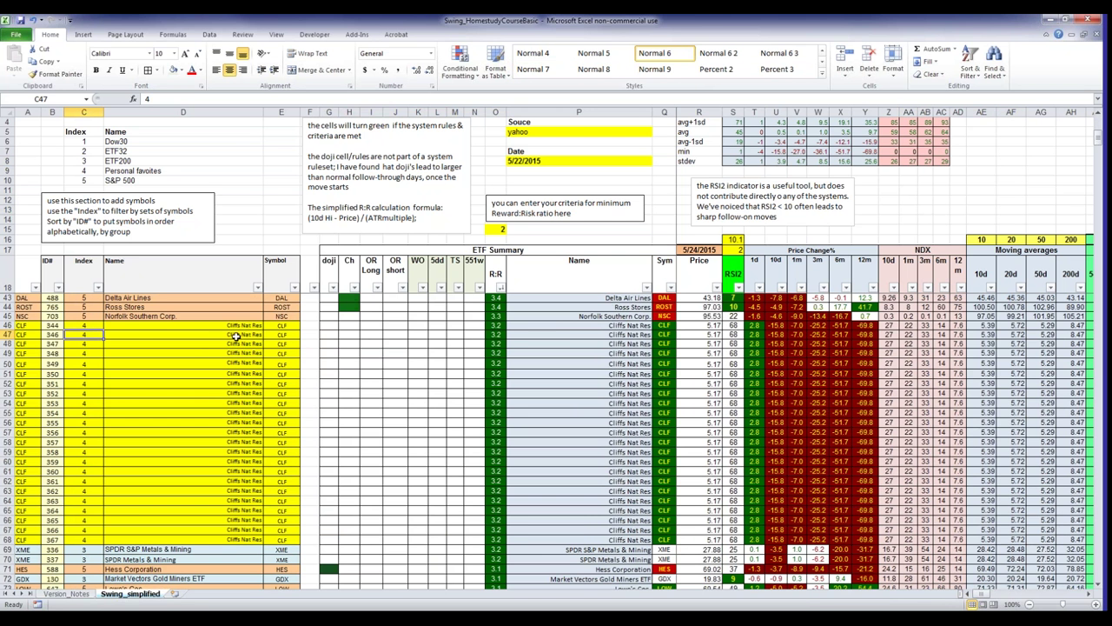
drag(85, 325, 281, 540)
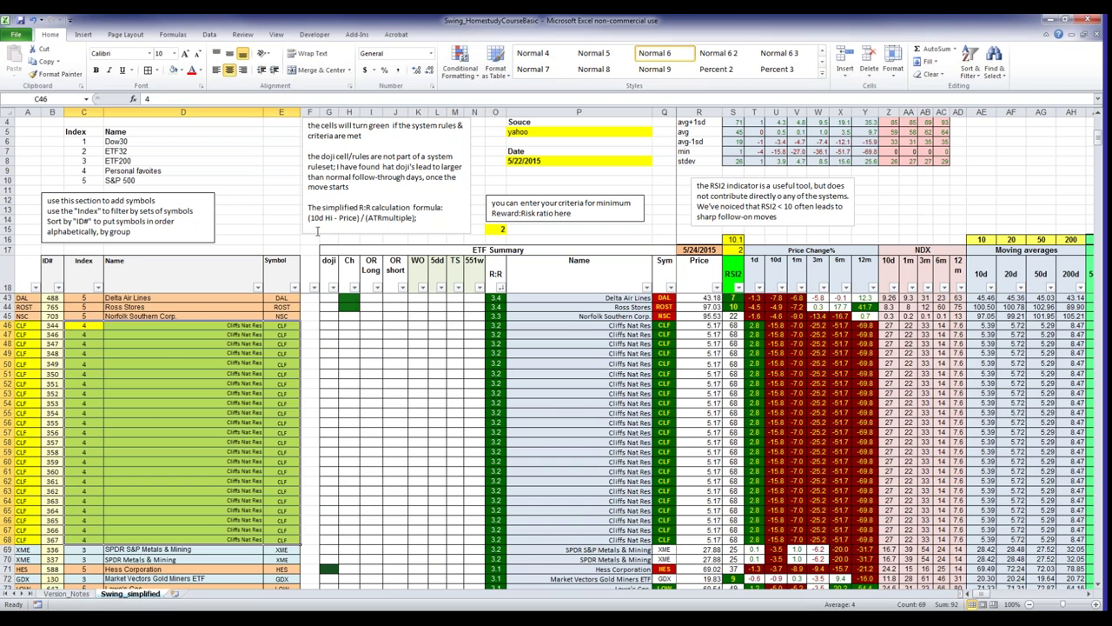
click(274, 338)
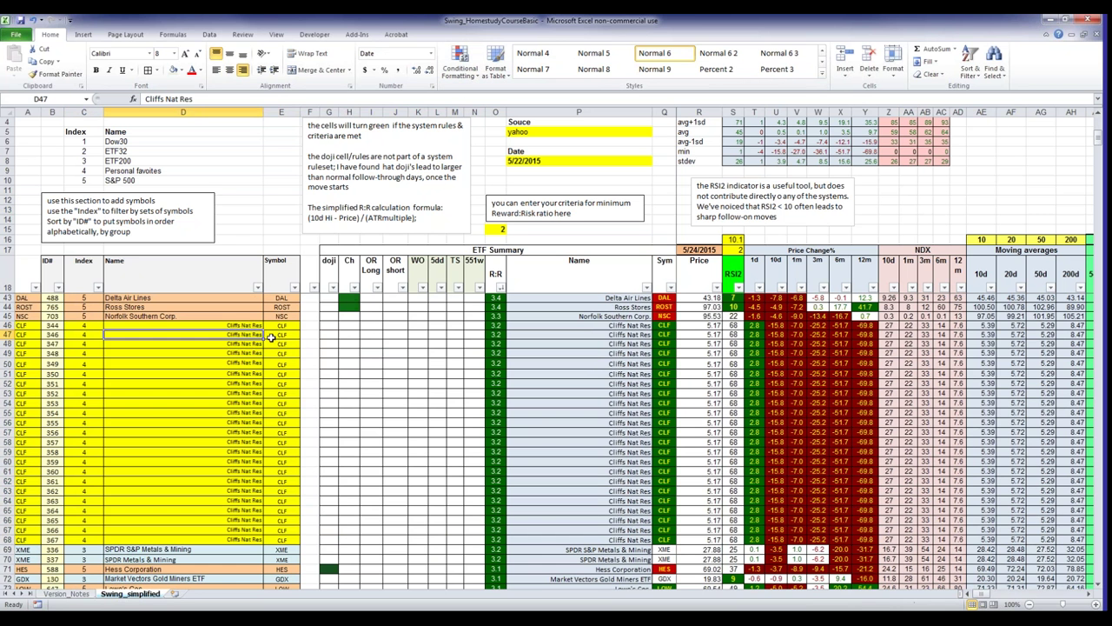
click(251, 336)
scroll(818, 362, up, 5)
scroll(818, 362, up, 3)
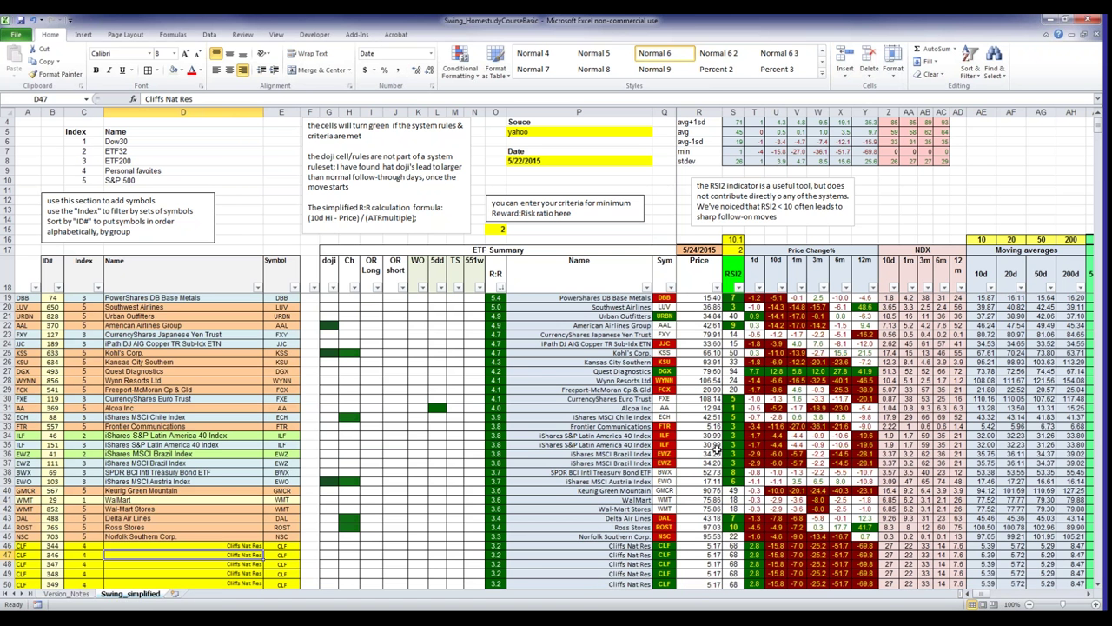
- Examine the RSI2 values in S30:S39, and look over the Overreaction System and R:R calculation columns of the sheet
drag(731, 399, 737, 483)
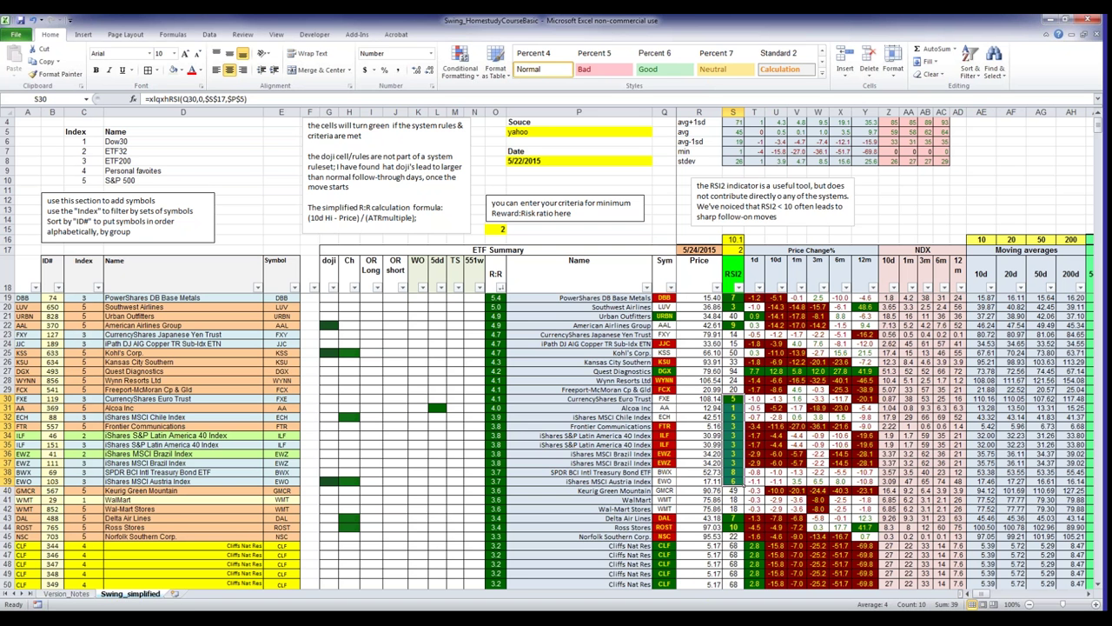
click(999, 170)
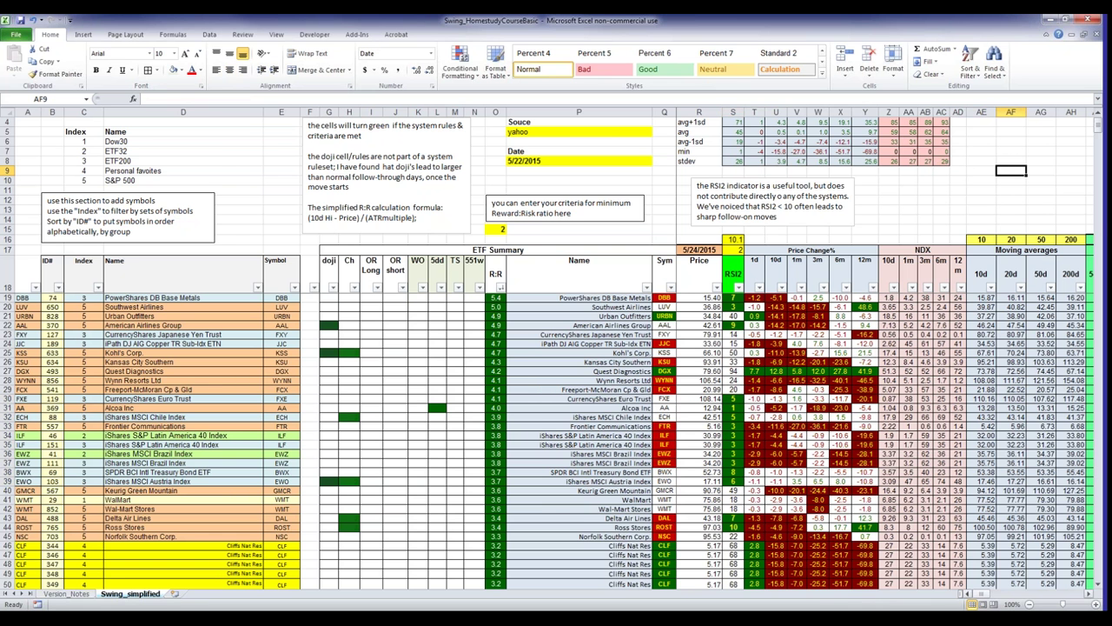
drag(982, 596, 1105, 596)
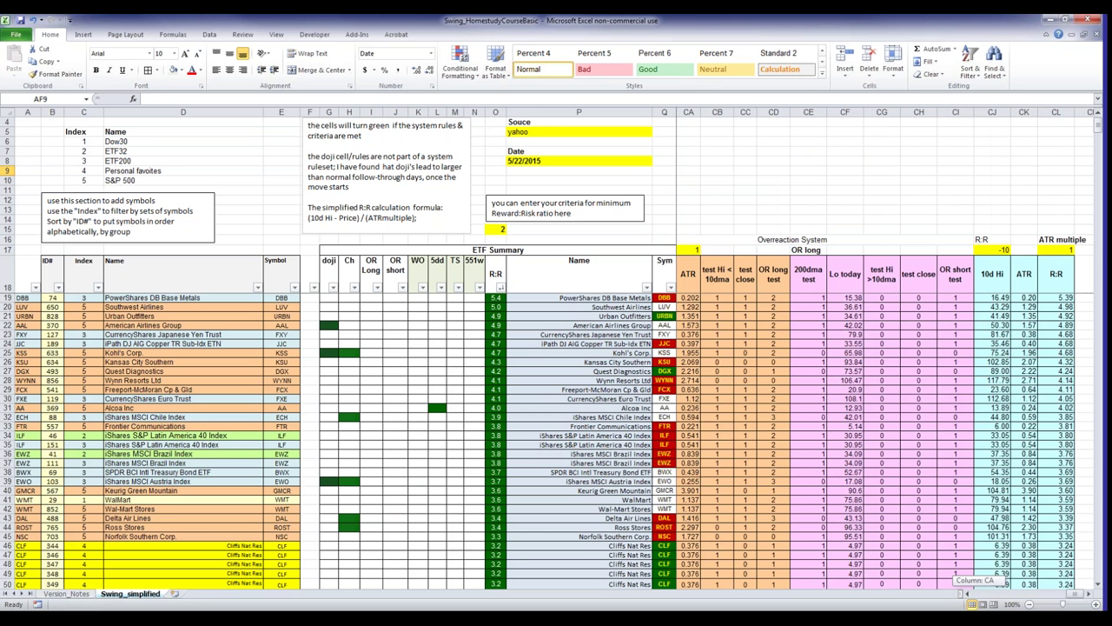
drag(1105, 596, 622, 548)
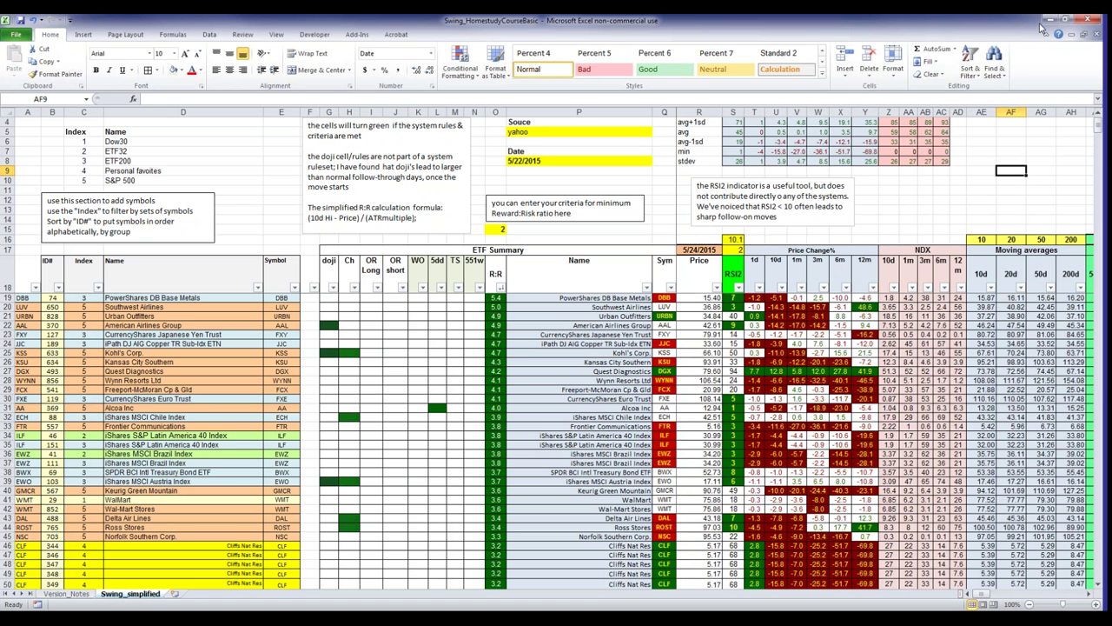
- Close the swing trading workbook, saving the changes made to it
click(1087, 20)
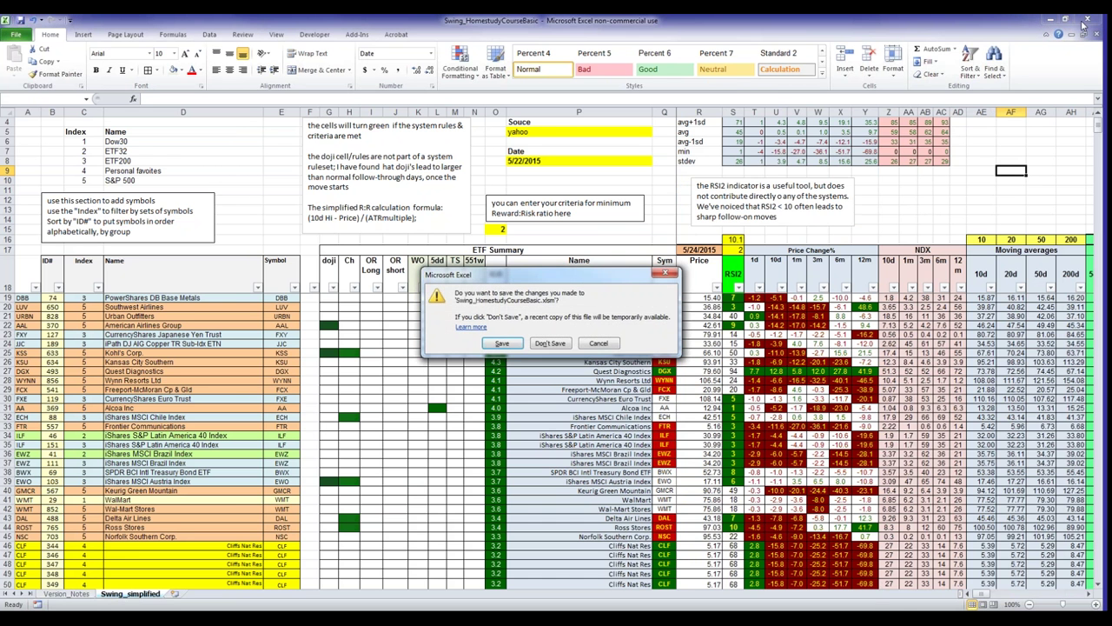
click(503, 343)
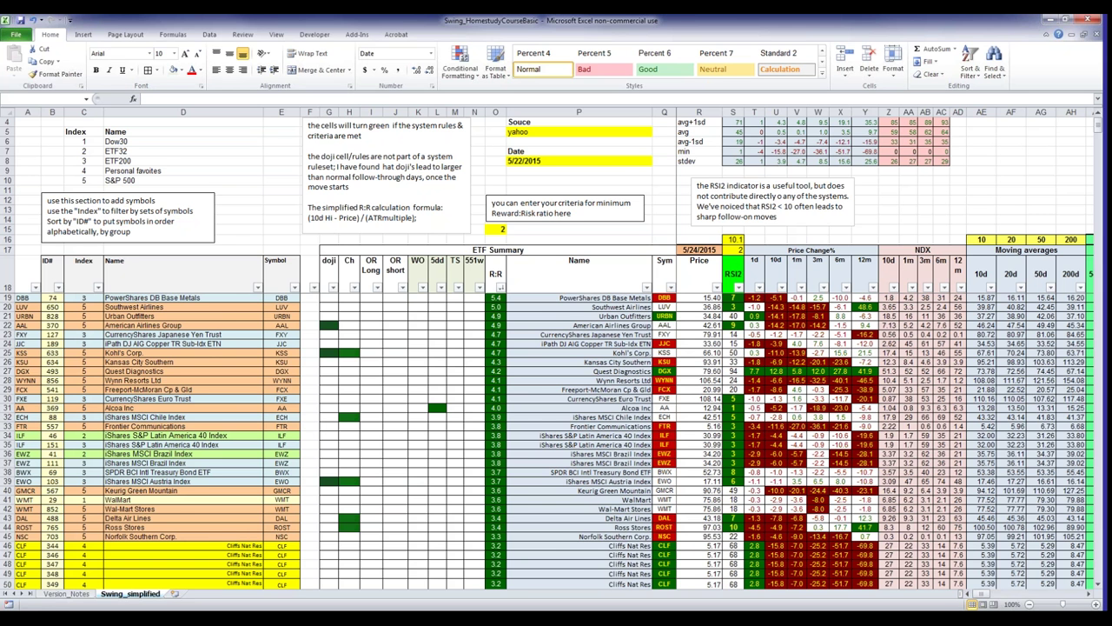
- Switch to FreeStockCharts in the browser and load the MRK (Merck & Co) chart from the Ken1 watchlist
key(alt+Tab)
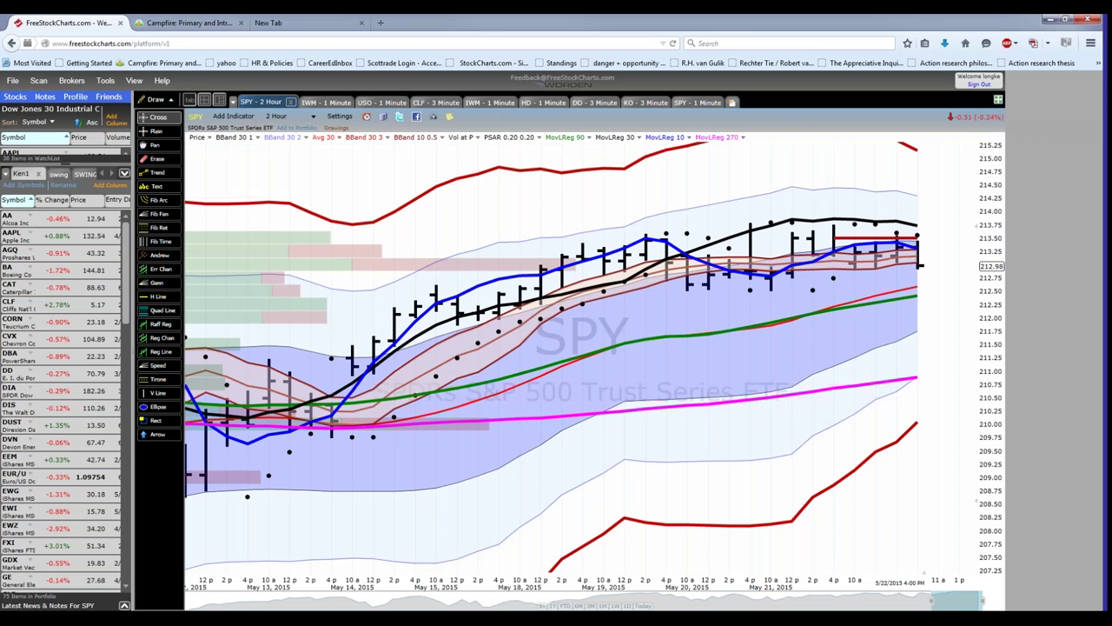
click(127, 587)
drag(127, 589, 126, 589)
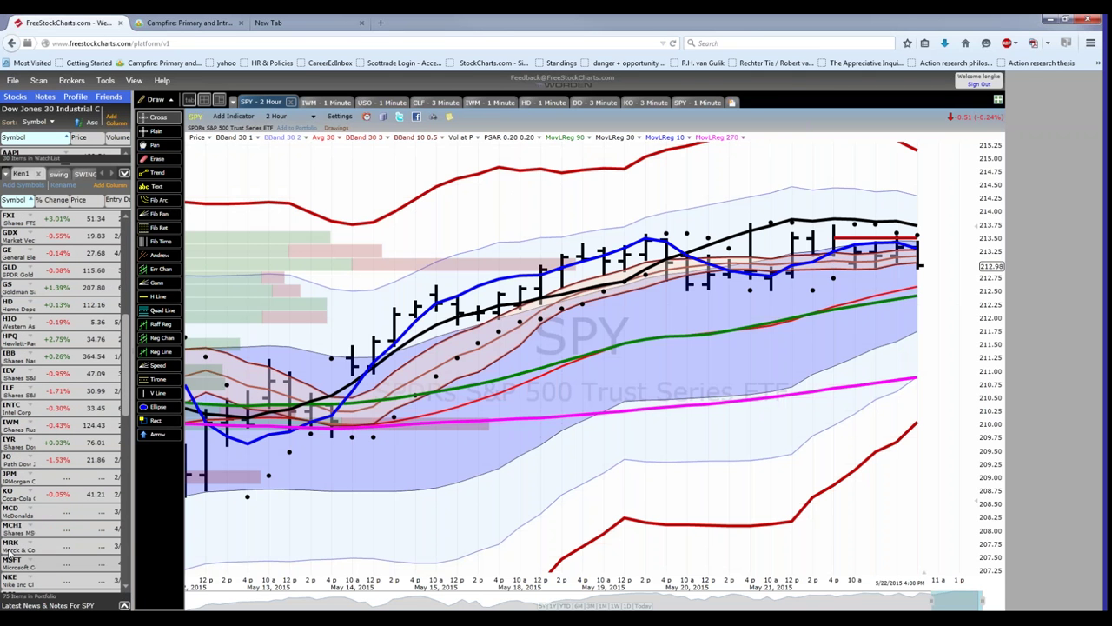
click(11, 550)
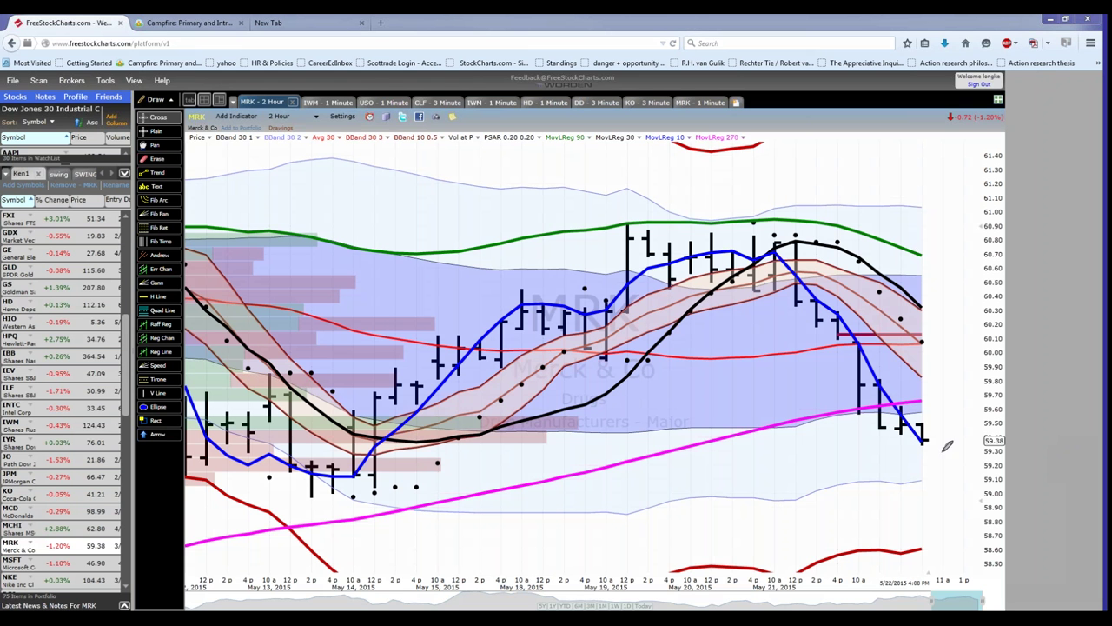
- Mark freehand in blue the latest MRK price bar and the end of the long volume-at-price bars near 59.40
mouse_move(892, 443)
mouse_down()
mouse_move(972, 443)
mouse_move(900, 442)
mouse_move(946, 438)
mouse_up()
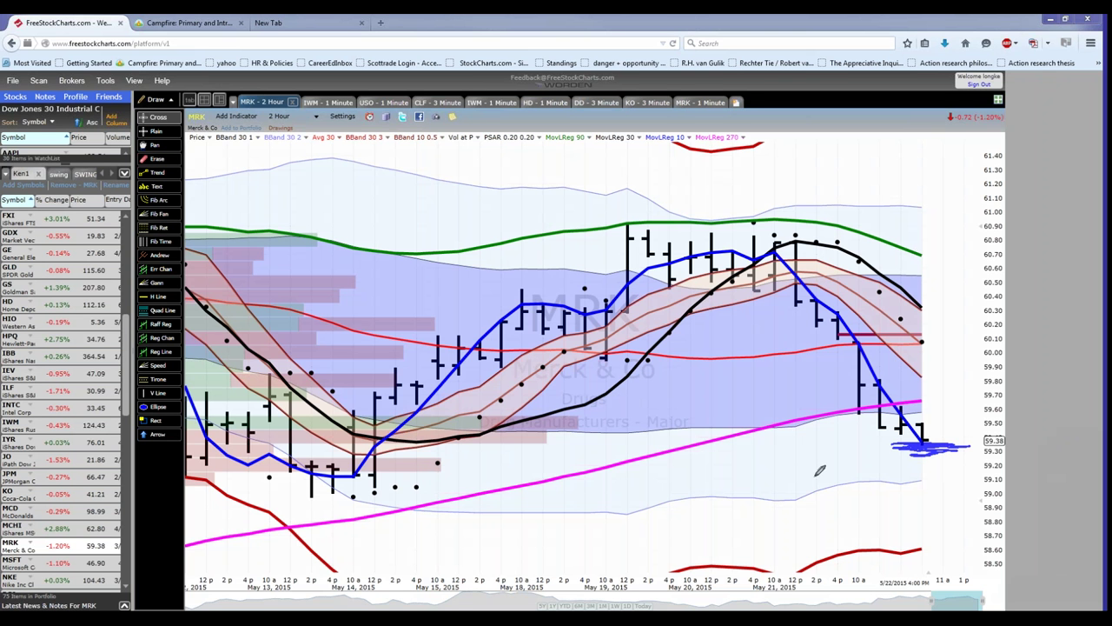
mouse_move(566, 421)
mouse_down()
mouse_move(515, 431)
mouse_move(574, 423)
mouse_move(556, 419)
mouse_up()
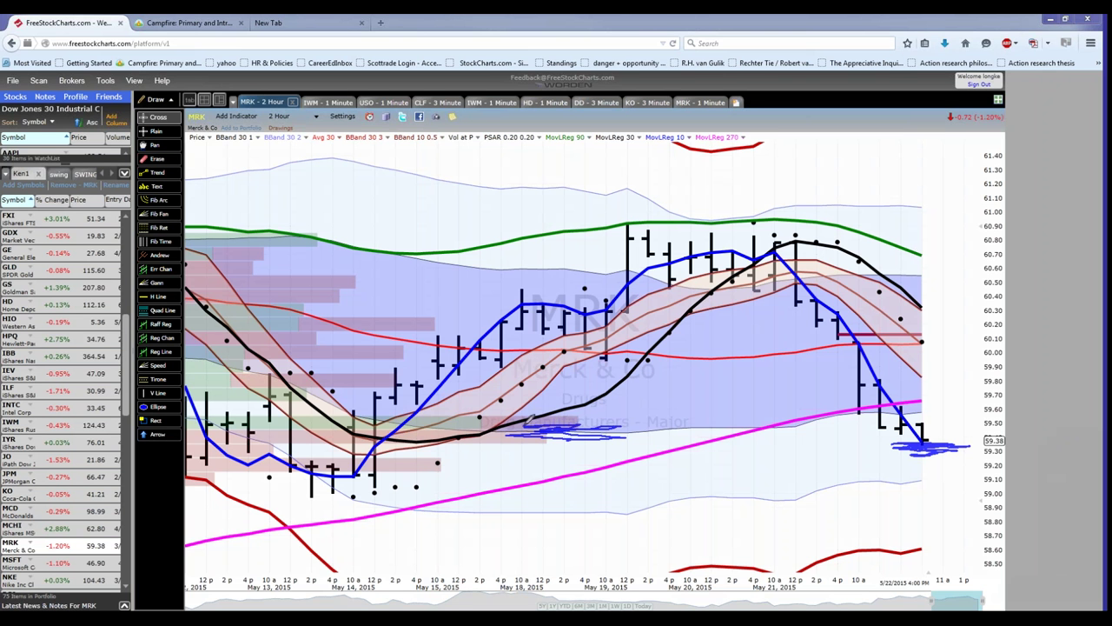